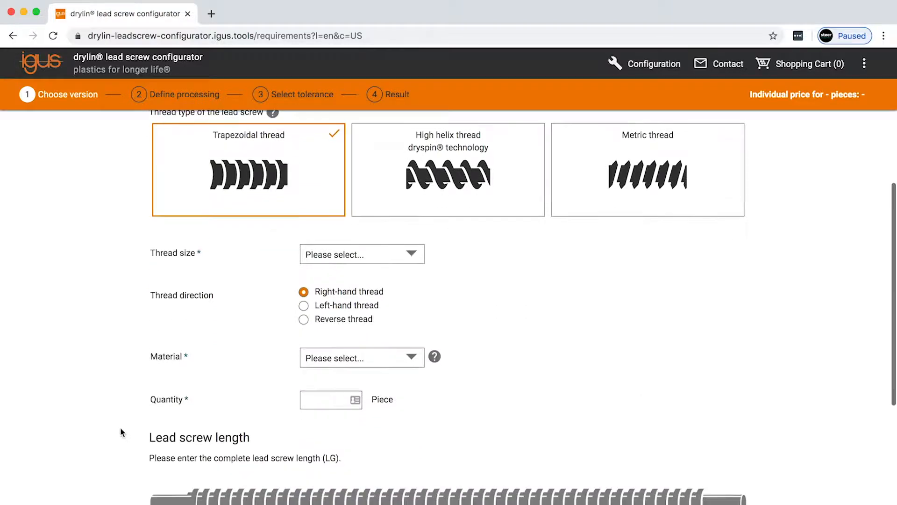
# - Choose the high helix thread type with thread size Ds12x5 and stainless steel as the material
pyautogui.click(451, 194)
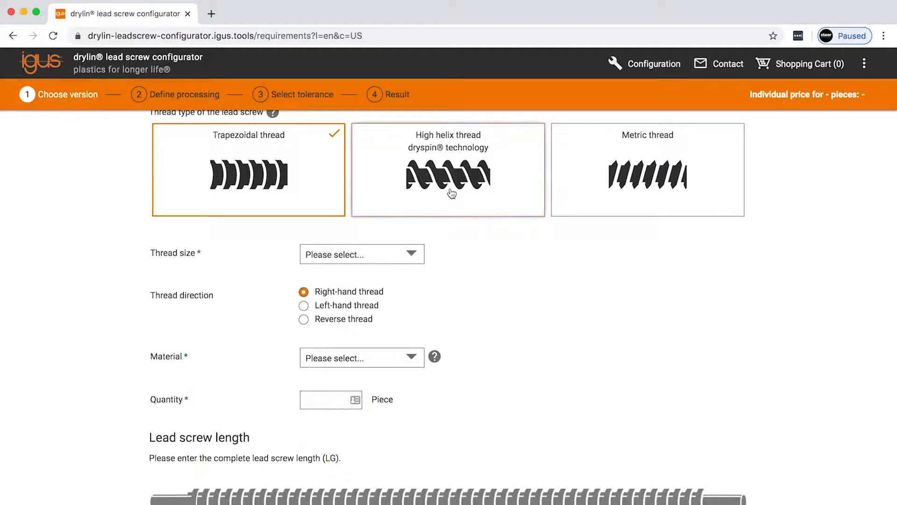
pyautogui.click(388, 257)
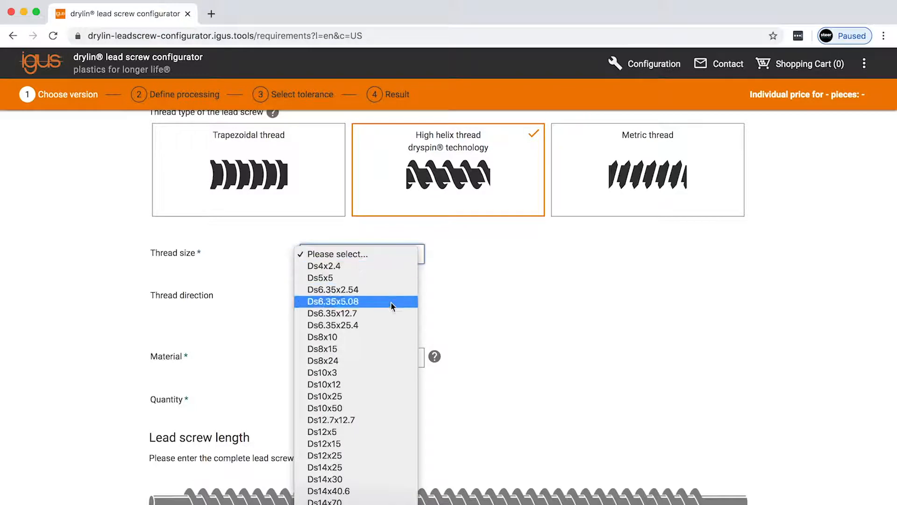
pyautogui.click(388, 429)
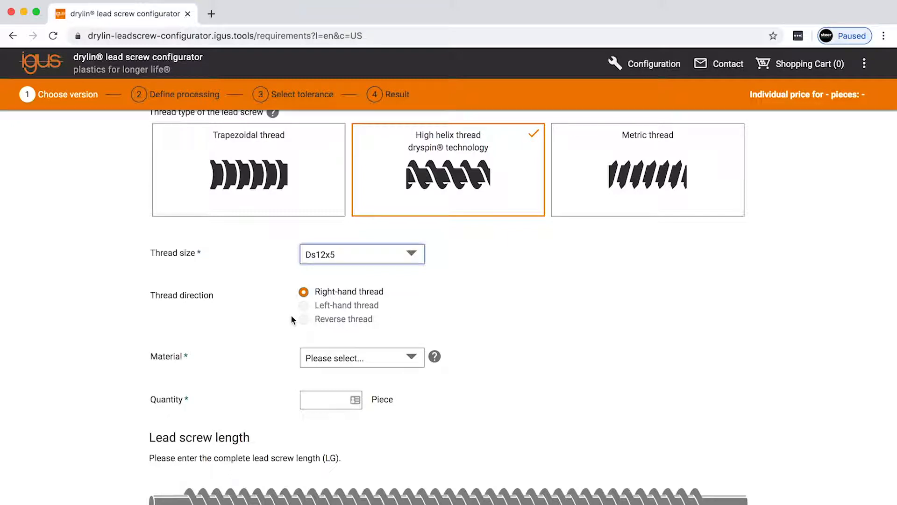
pyautogui.click(405, 359)
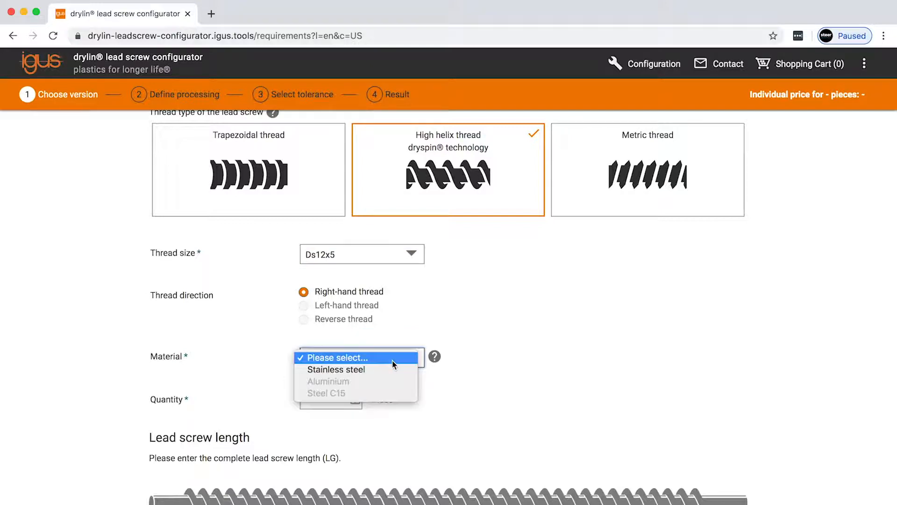
pyautogui.click(383, 369)
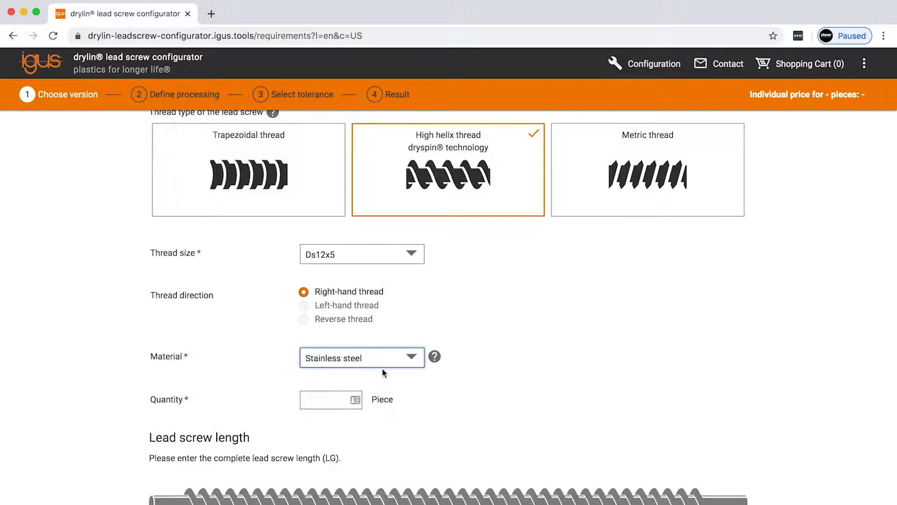
# - Set the quantity to 15 pieces and the lead screw length to 200 mm, accept the liability disclaimer and continue to processing
pyautogui.scroll(-5, 192, 373)
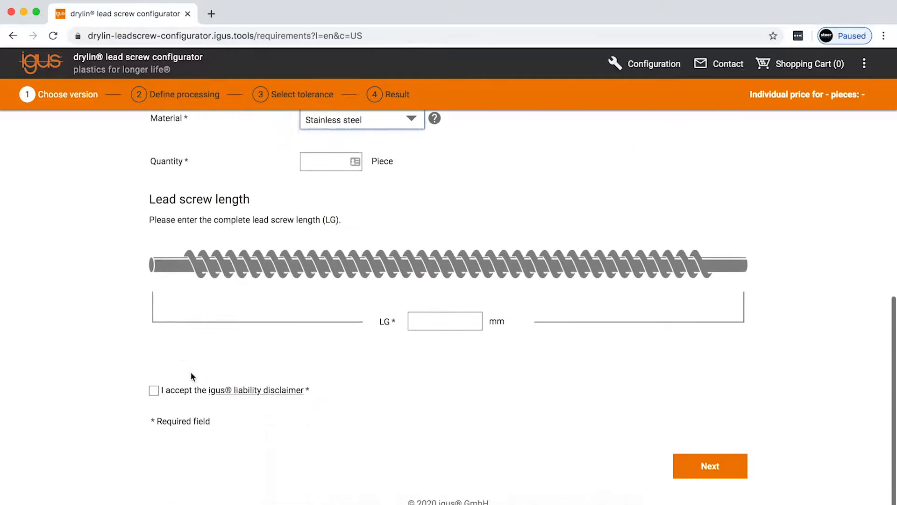
pyautogui.click(328, 163)
pyautogui.write('15')
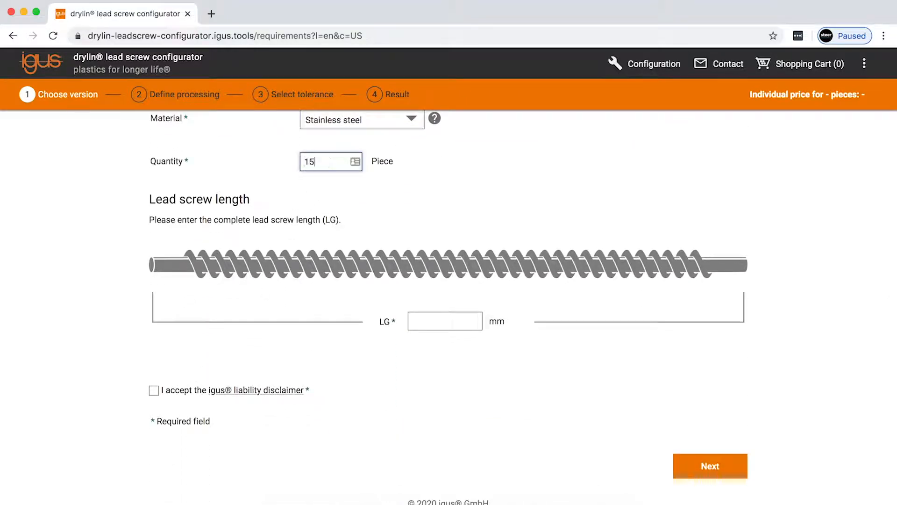
pyautogui.click(426, 324)
pyautogui.write('200')
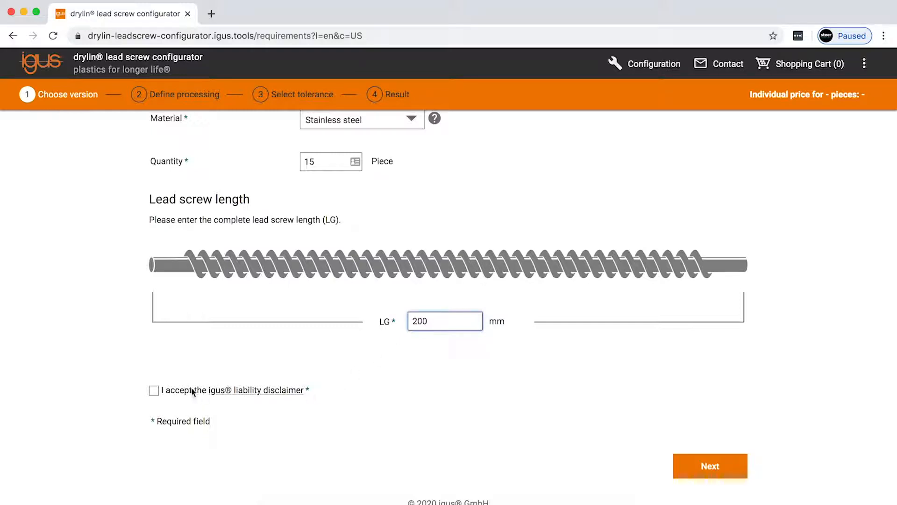
pyautogui.click(155, 392)
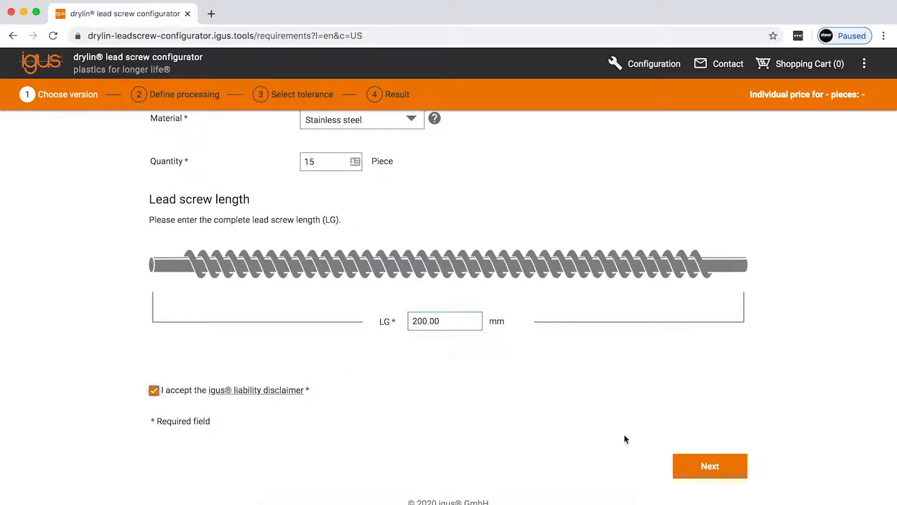
pyautogui.click(683, 471)
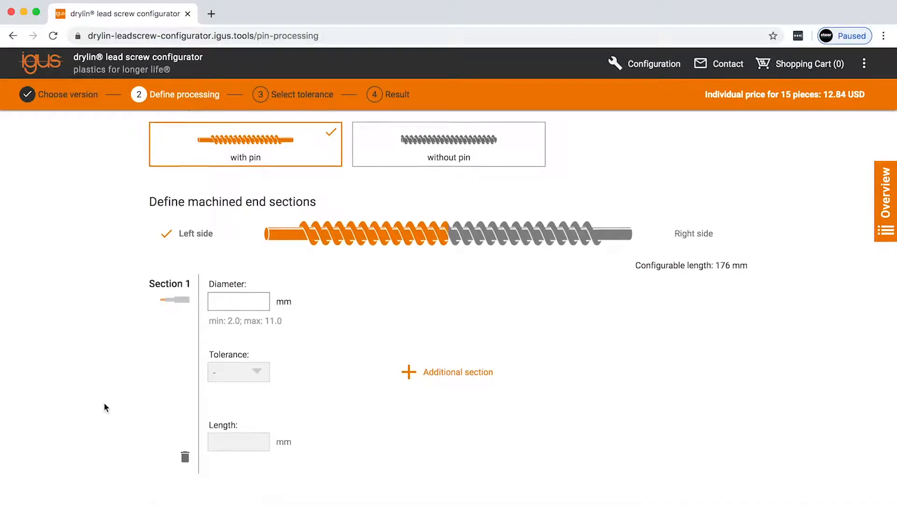
# - Add a second and a third machined end section to the lead screw's left side
pyautogui.scroll(-2, 105, 408)
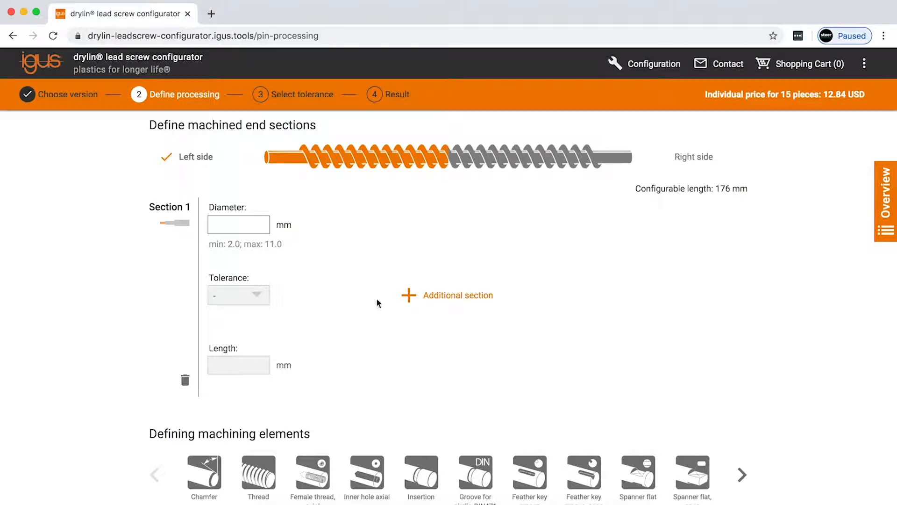
pyautogui.click(427, 298)
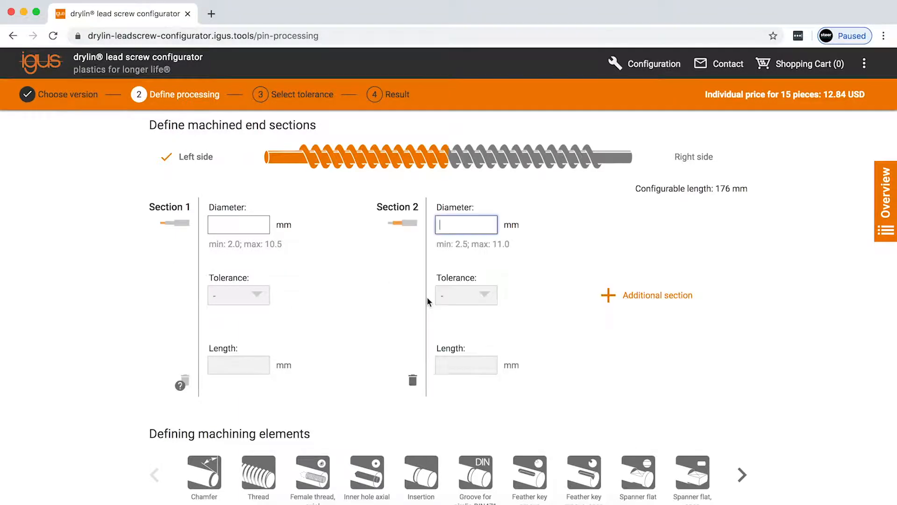
pyautogui.click(660, 301)
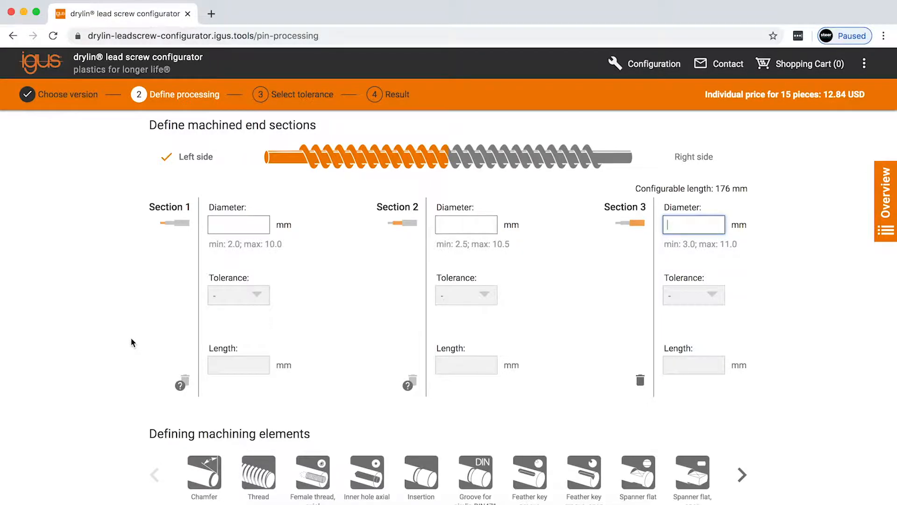
# - Set Section 1's diameter to 6 mm with tolerance h9
pyautogui.scroll(-2, 130, 338)
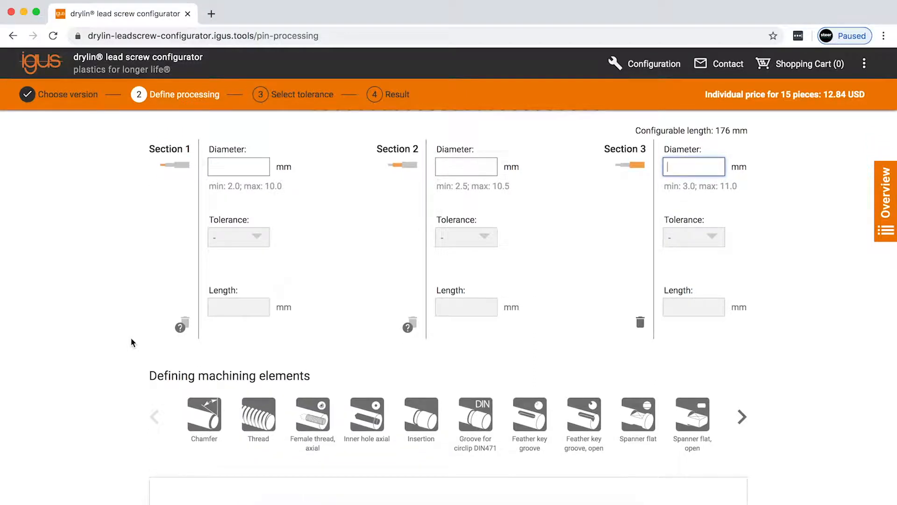
pyautogui.click(243, 168)
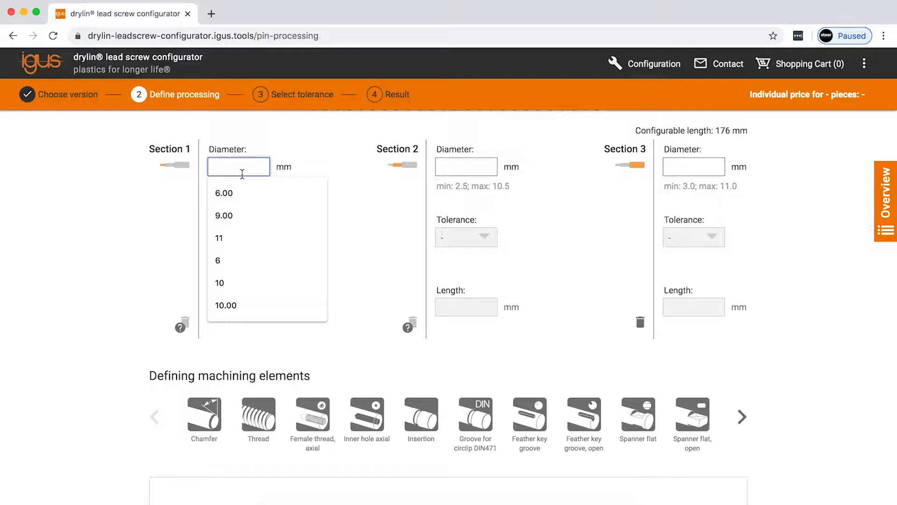
pyautogui.click(245, 193)
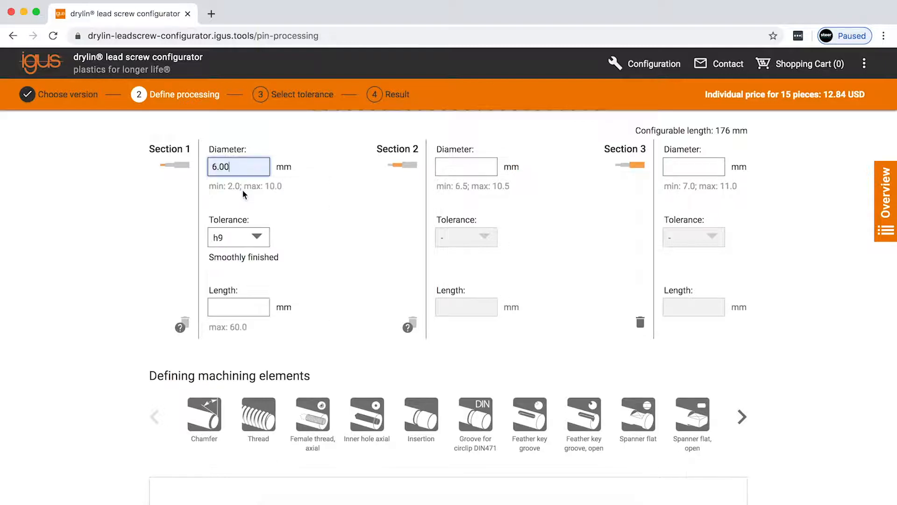
pyautogui.click(246, 247)
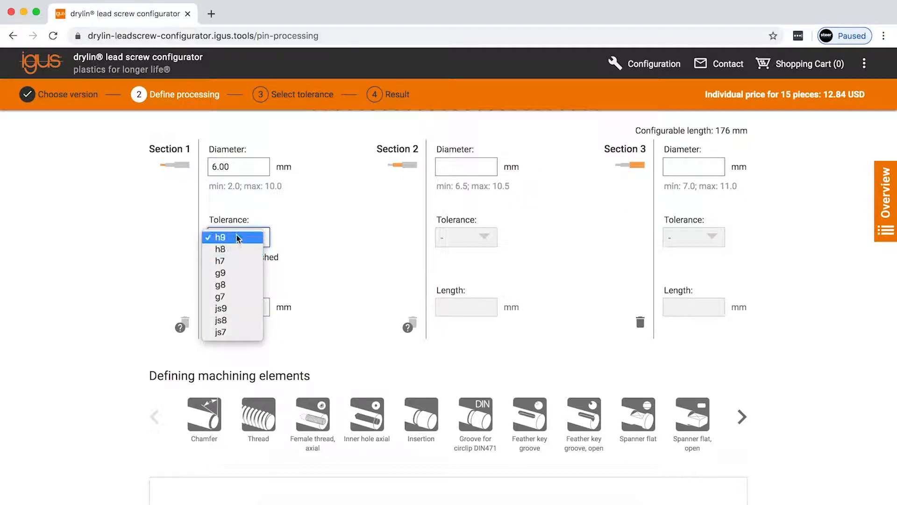
pyautogui.click(236, 235)
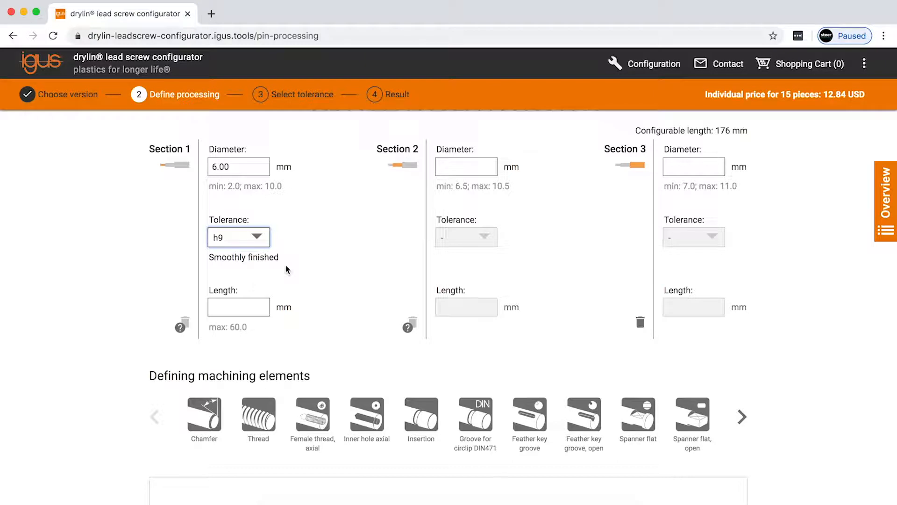
# - Try a diameter of 10 mm for Section 1
pyautogui.click(246, 165)
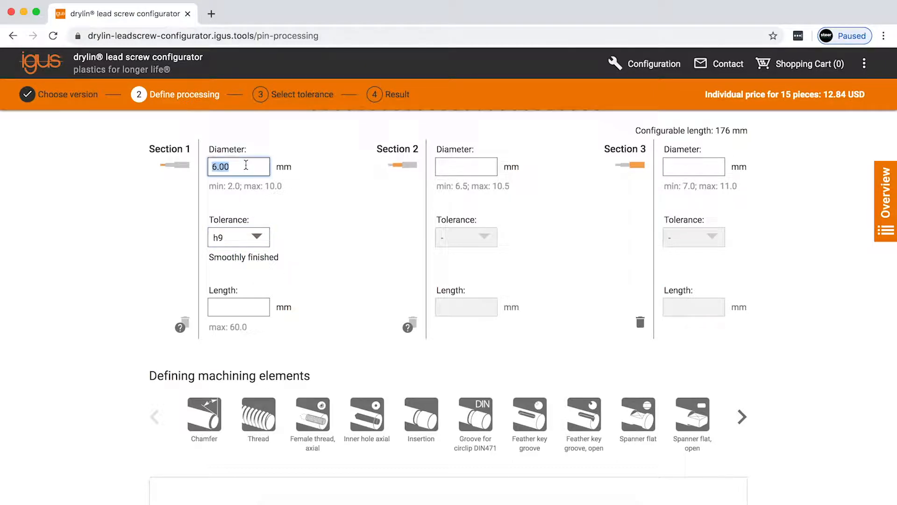
pyautogui.write('10')
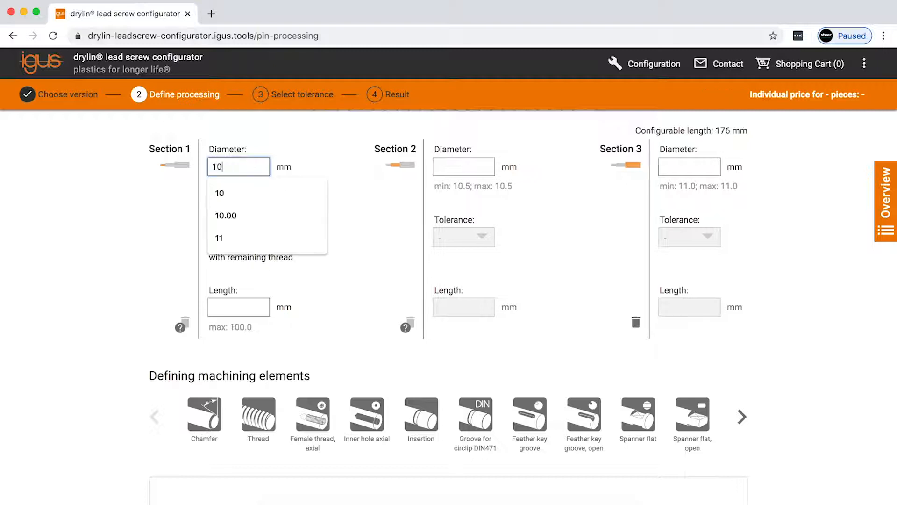
pyautogui.click(190, 213)
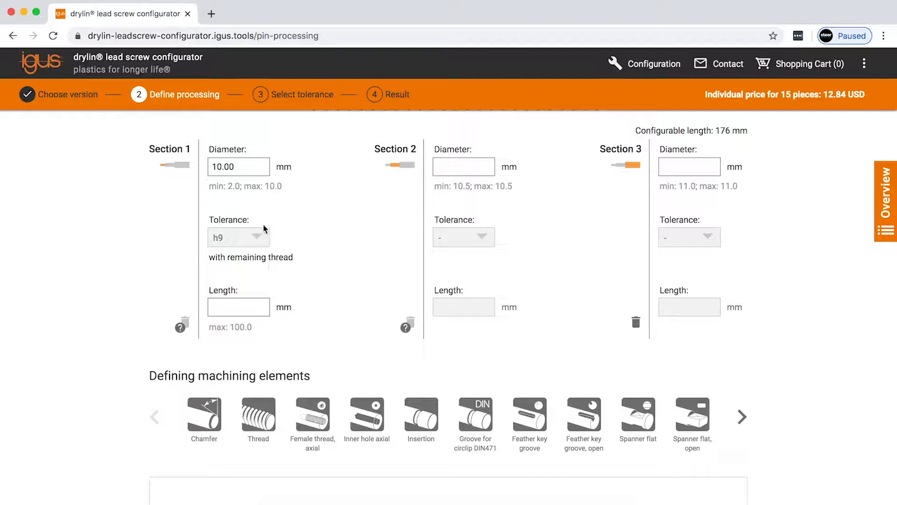
# - Set Section 1's diameter to 6 mm and its length to 15 mm
pyautogui.click(251, 170)
pyautogui.write('6')
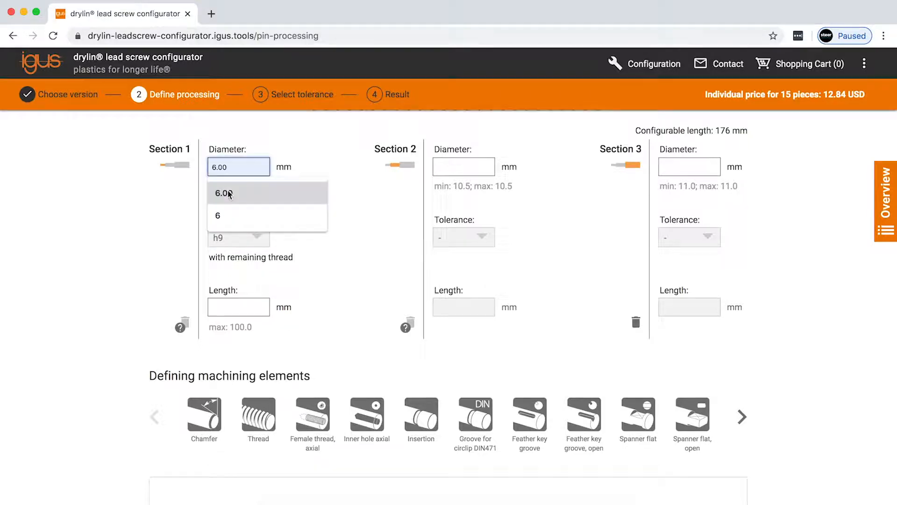
pyautogui.click(169, 277)
pyautogui.click(229, 307)
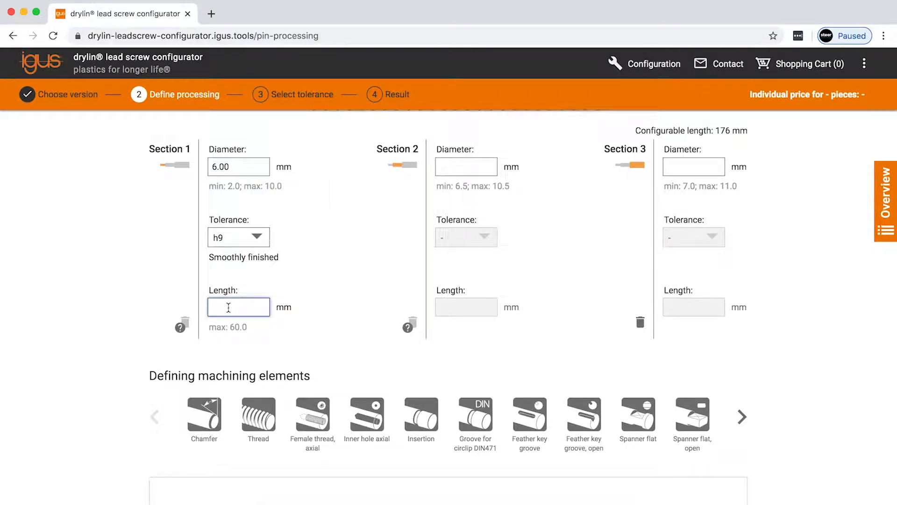
pyautogui.write('15')
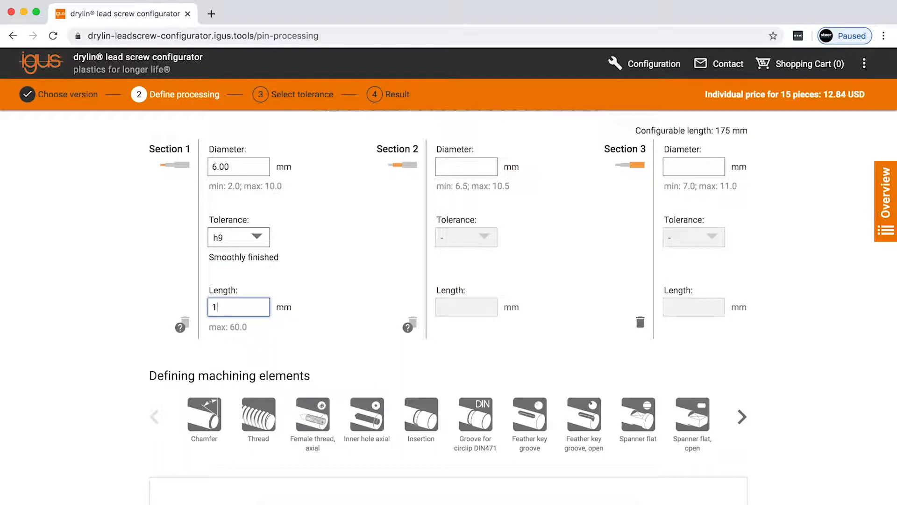
# - Set Section 2's diameter to 8 mm and its length to 10 mm
pyautogui.click(454, 172)
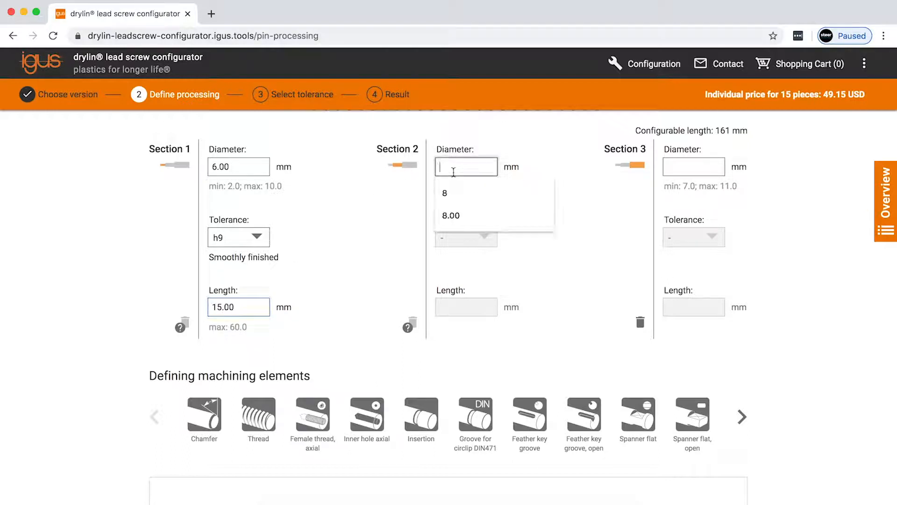
pyautogui.click(450, 191)
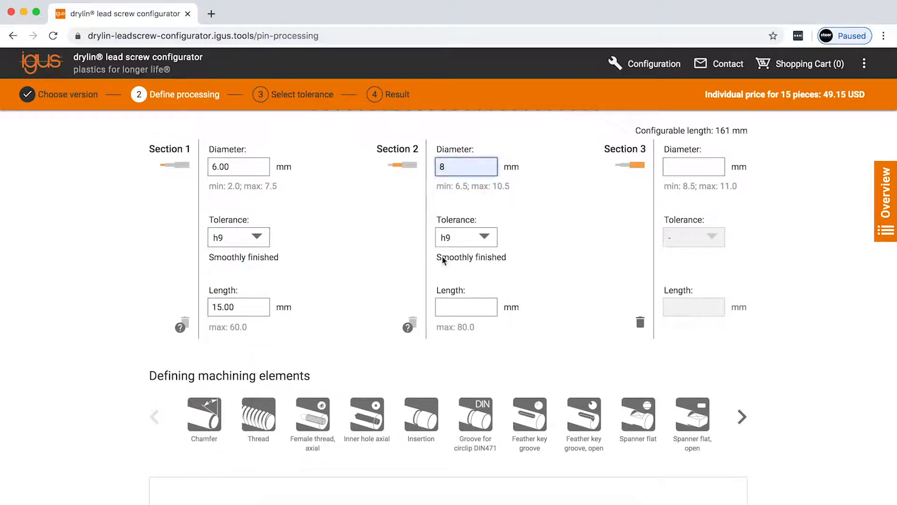
pyautogui.click(475, 301)
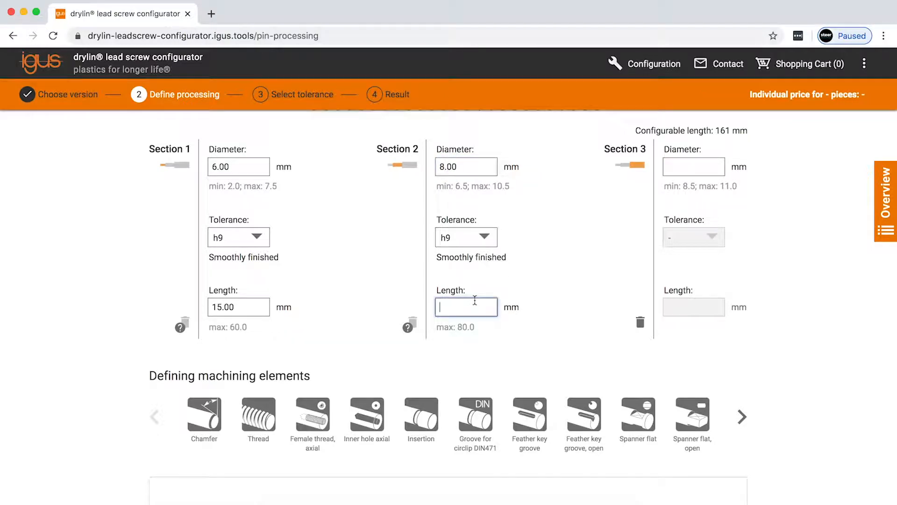
pyautogui.write('10')
pyautogui.click(543, 265)
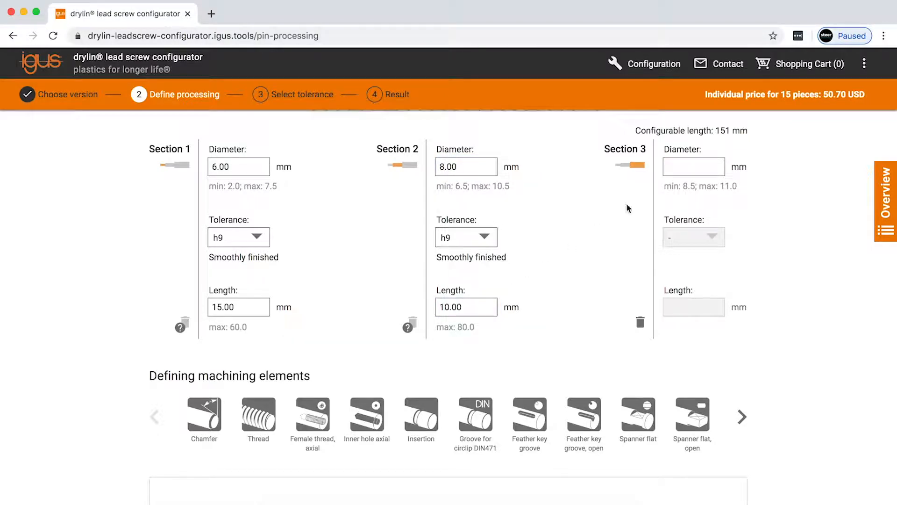
# - Set Section 3's diameter to 9 mm and its length to 10 mm
pyautogui.click(687, 167)
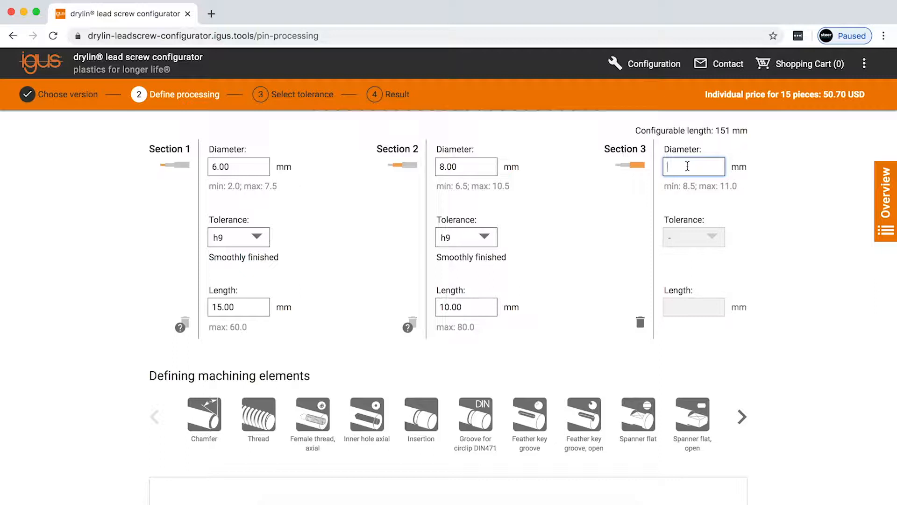
pyautogui.write('9')
pyautogui.click(671, 306)
pyautogui.write('10')
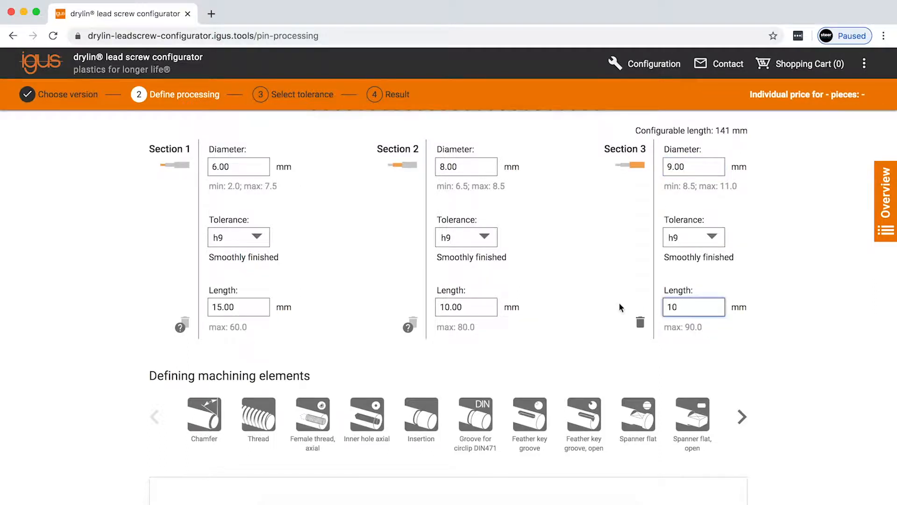
pyautogui.click(619, 304)
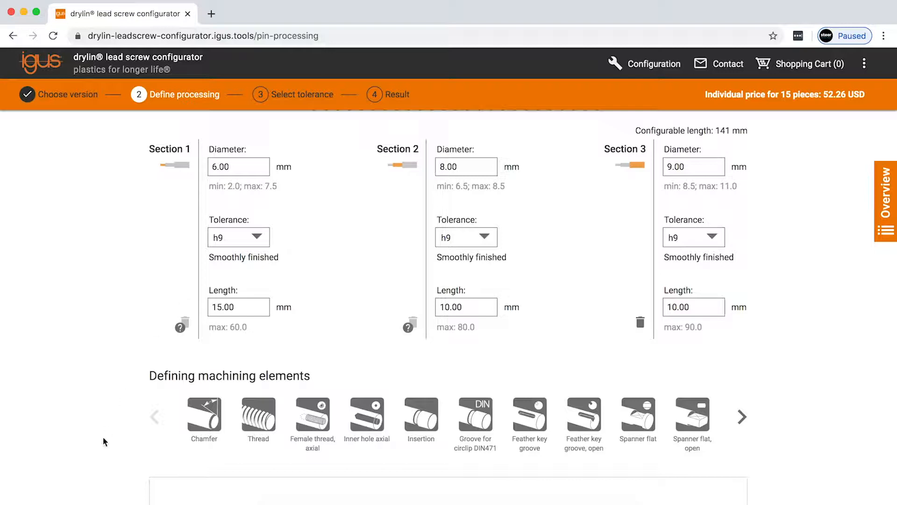
# - Add a 45° chamfer with an F1 of 0.5 mm to Section 1 of the left end
pyautogui.scroll(-6, 104, 439)
pyautogui.scroll(1, 103, 439)
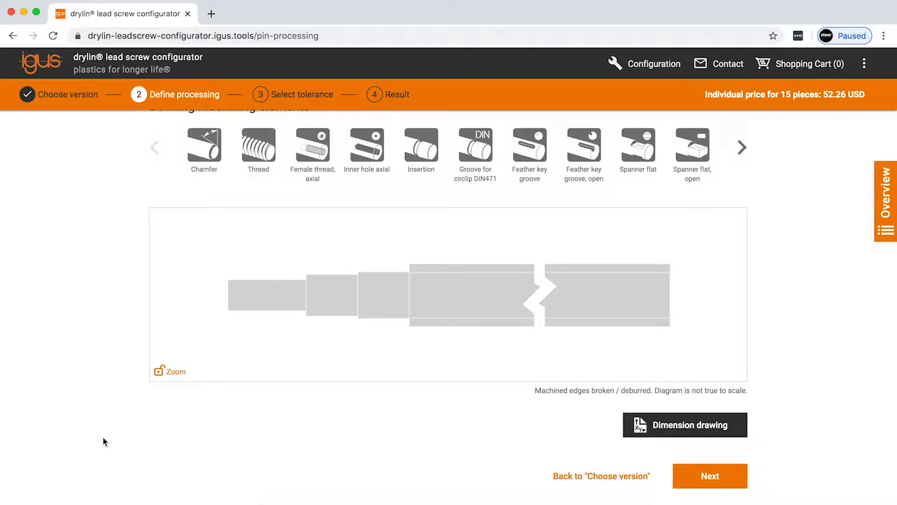
pyautogui.moveTo(205, 150); pyautogui.dragTo(251, 289)
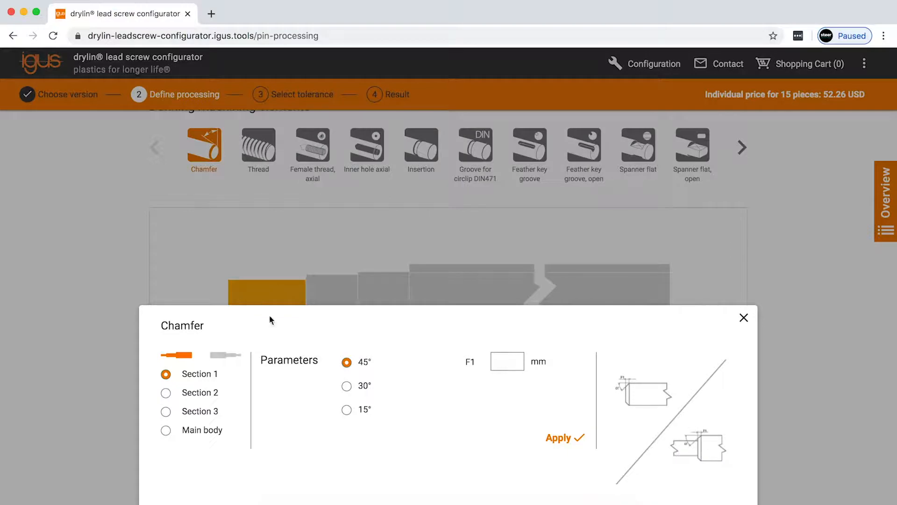
pyautogui.click(514, 369)
pyautogui.write('0.5')
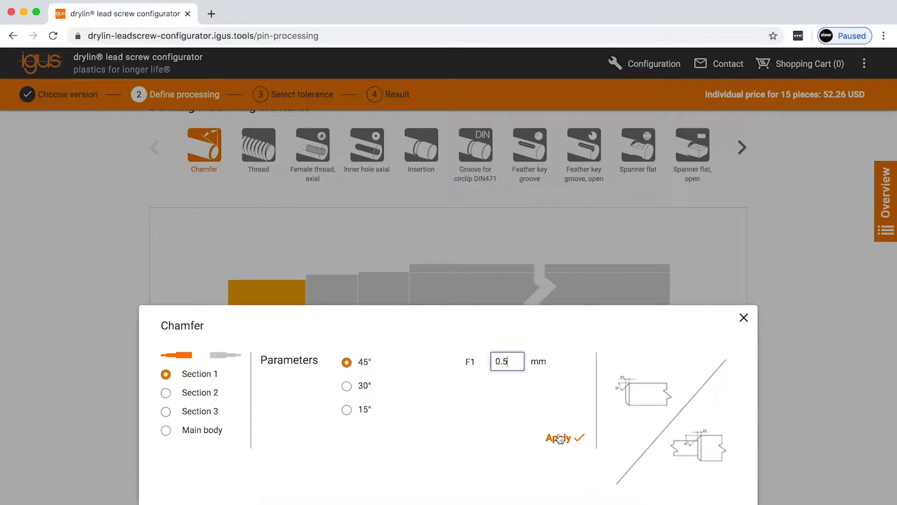
pyautogui.click(557, 438)
# - Add a thread machining element to Section 2 of the left end
pyautogui.moveTo(264, 156); pyautogui.dragTo(342, 296)
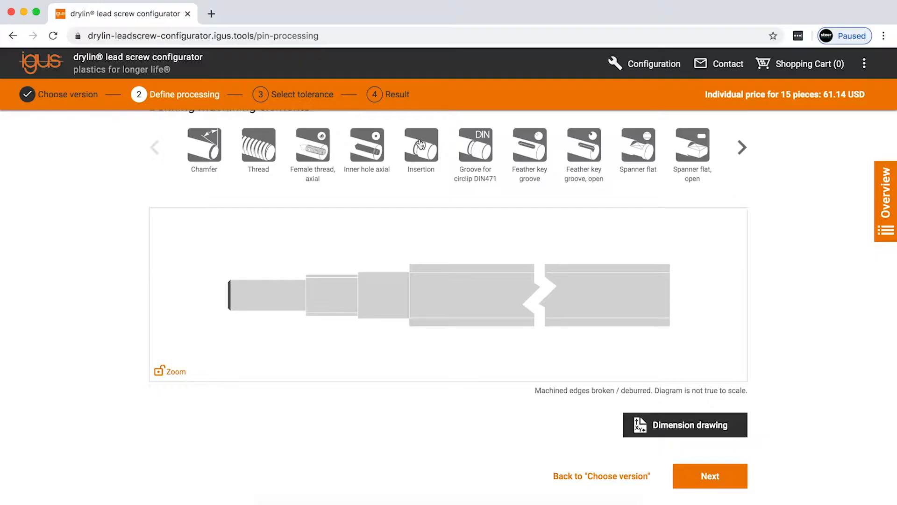
# - Place an insertion on Section 3 of the left end and try SA 10 mm, SL 715 mm and SD 18 mm
pyautogui.moveTo(416, 160); pyautogui.dragTo(394, 281)
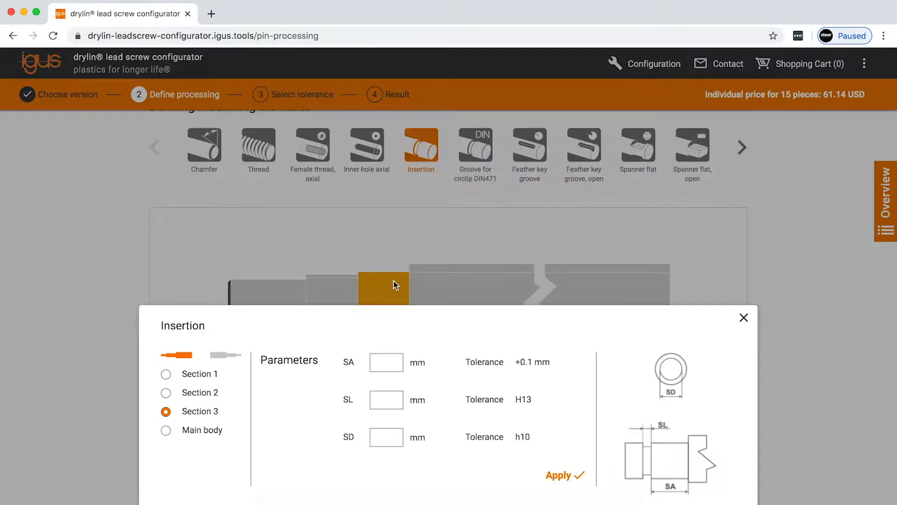
pyautogui.click(383, 357)
pyautogui.write('10')
pyautogui.click(563, 476)
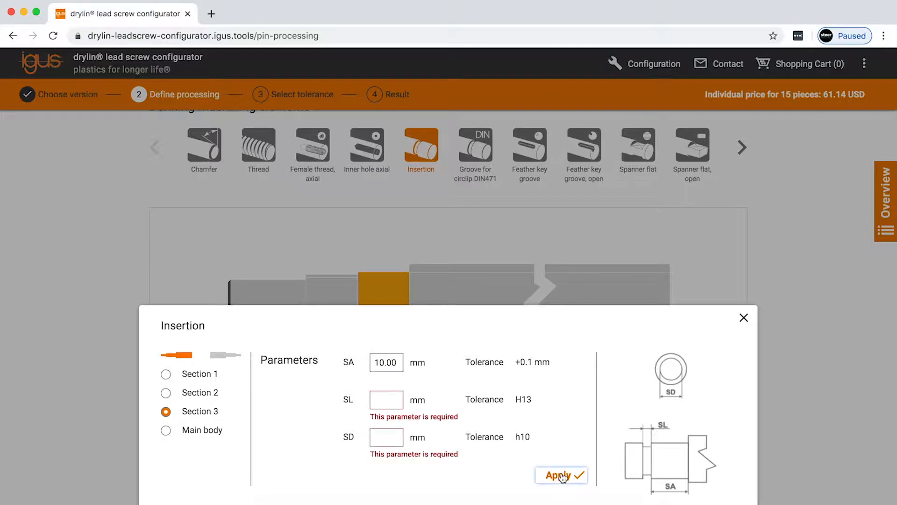
pyautogui.click(392, 403)
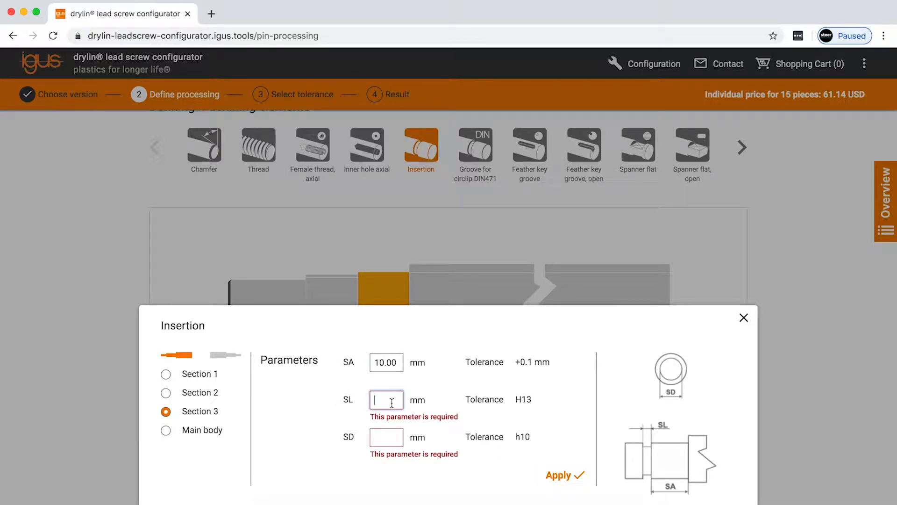
pyautogui.click(378, 438)
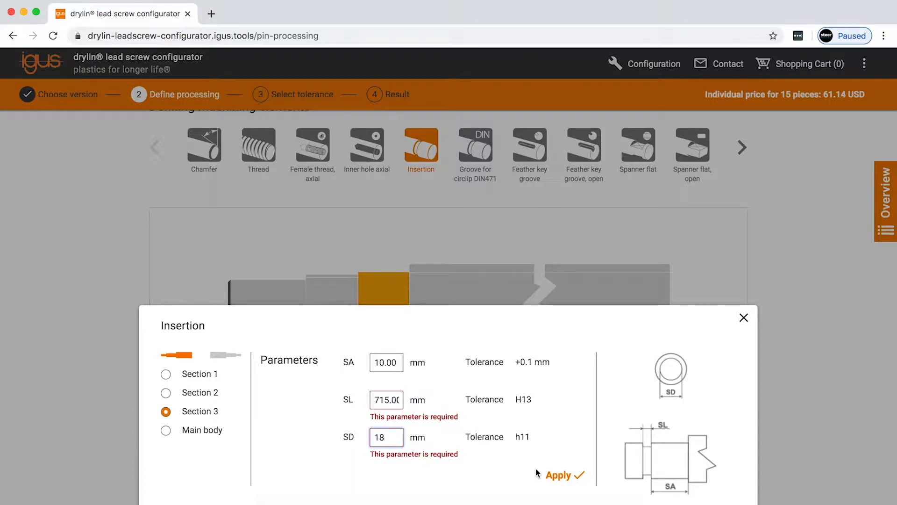
pyautogui.click(551, 474)
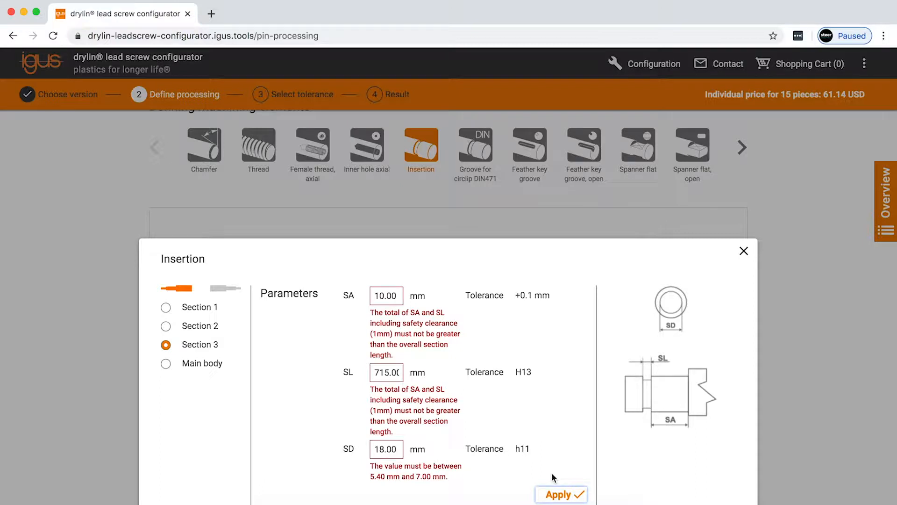
# - Set the left-end insertion's SA to 4 mm, SL to 2 mm and SD to 6 mm, and apply it
pyautogui.doubleClick(402, 294)
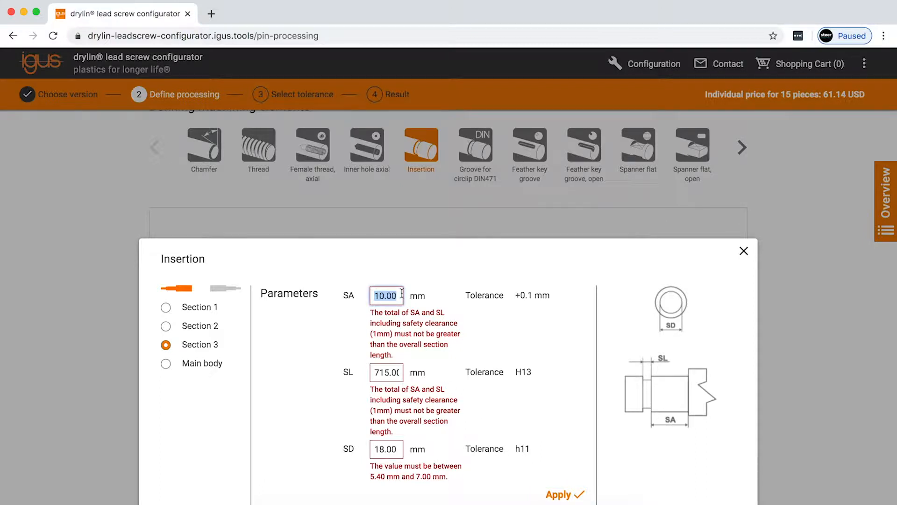
pyautogui.write('4')
pyautogui.doubleClick(389, 372)
pyautogui.write('2')
pyautogui.doubleClick(397, 448)
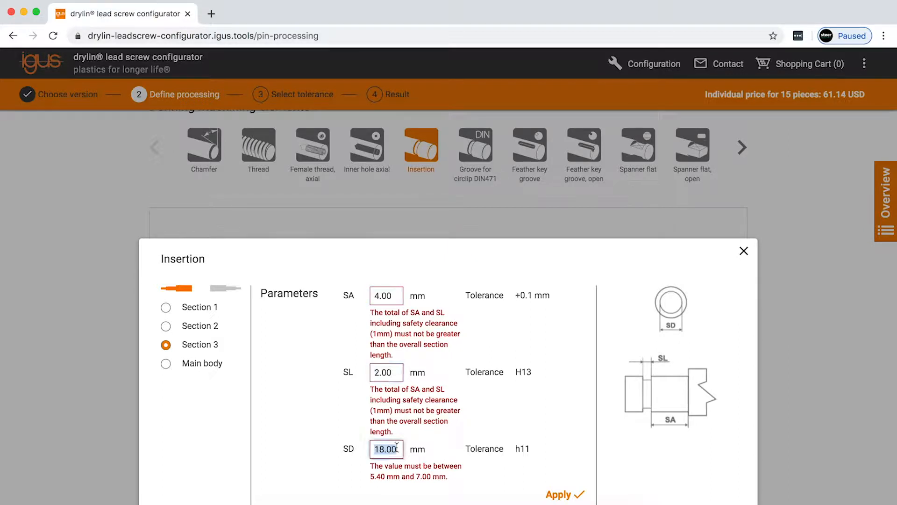
pyautogui.write('6')
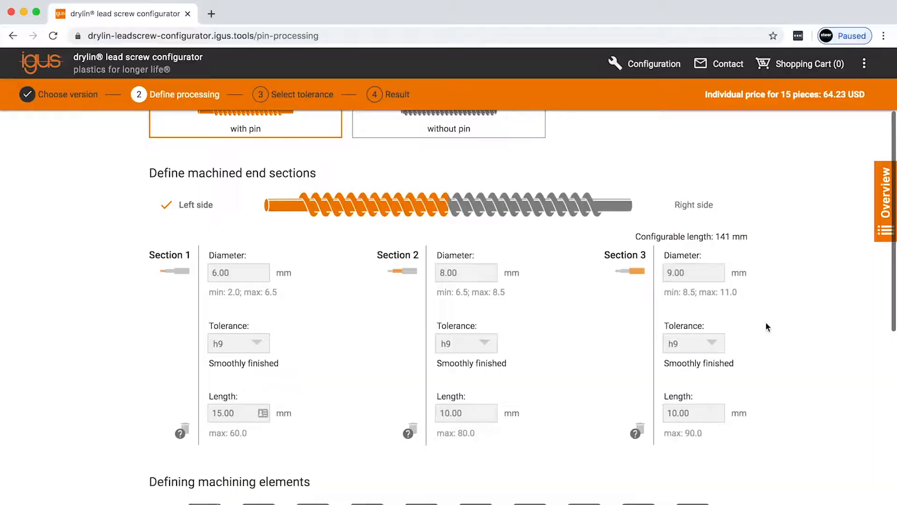
# - Switch the machined end sections to the right side and add a second section there
pyautogui.scroll(2, 766, 322)
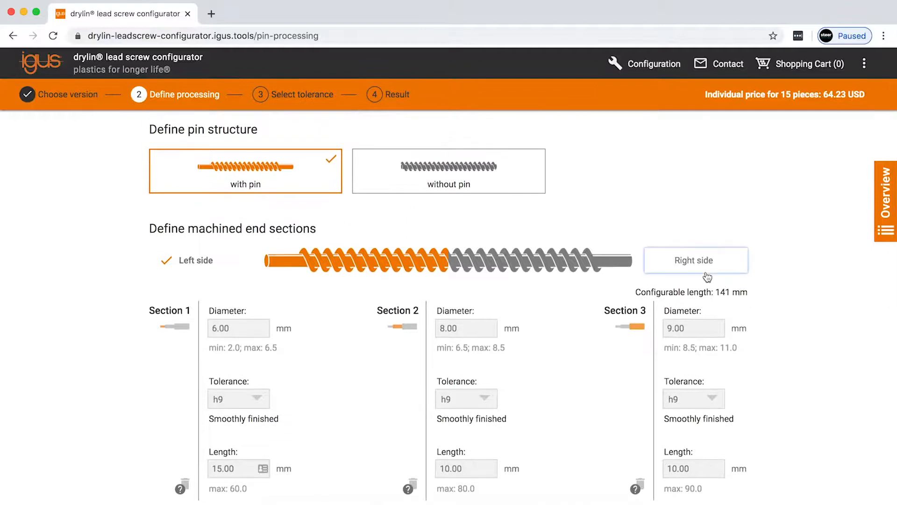
pyautogui.click(704, 271)
pyautogui.scroll(2, 102, 391)
pyautogui.scroll(-1, 103, 392)
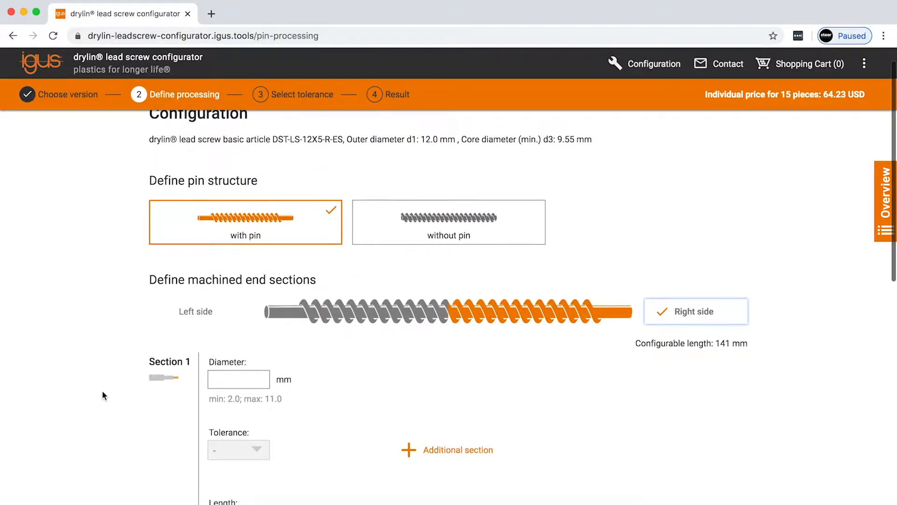
pyautogui.scroll(-2, 102, 402)
pyautogui.scroll(-1, 102, 410)
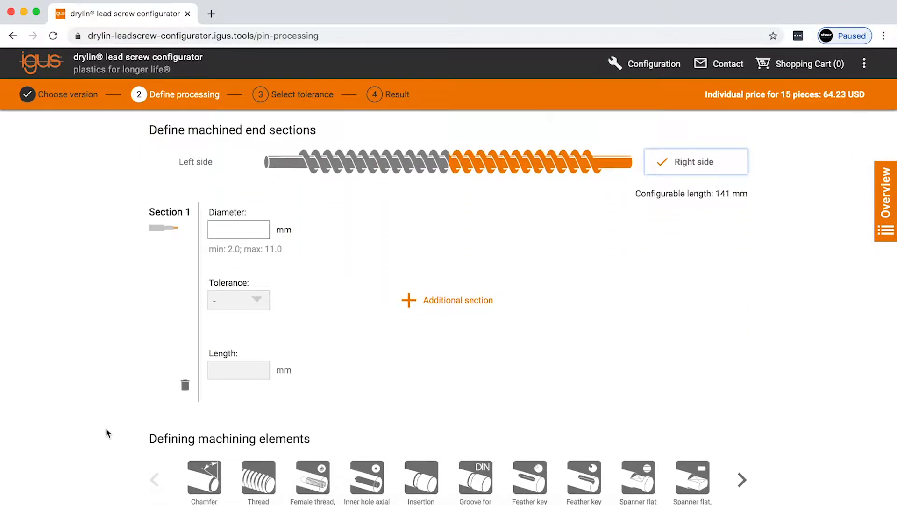
pyautogui.click(441, 304)
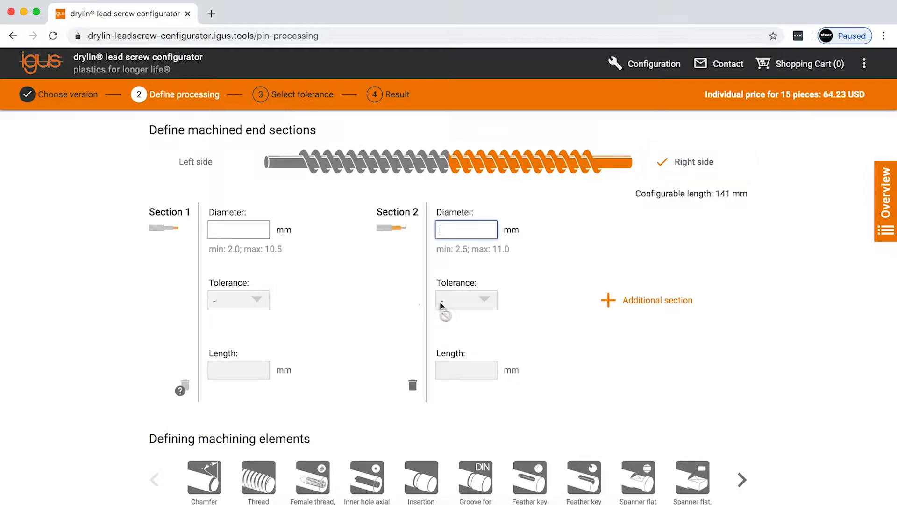
# - Set the diameter of the right end's Section 1 to 8 mm and its length to 15 mm
pyautogui.click(225, 236)
pyautogui.write('8')
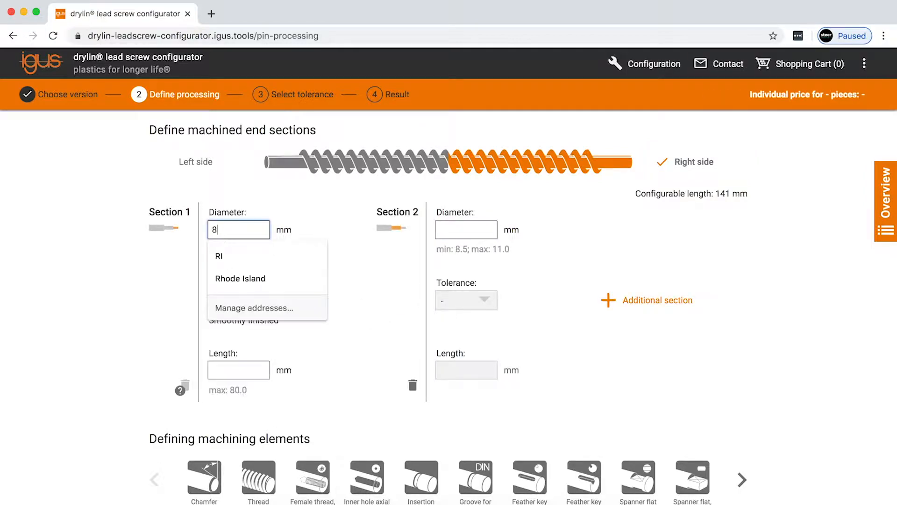
pyautogui.click(184, 329)
pyautogui.click(229, 370)
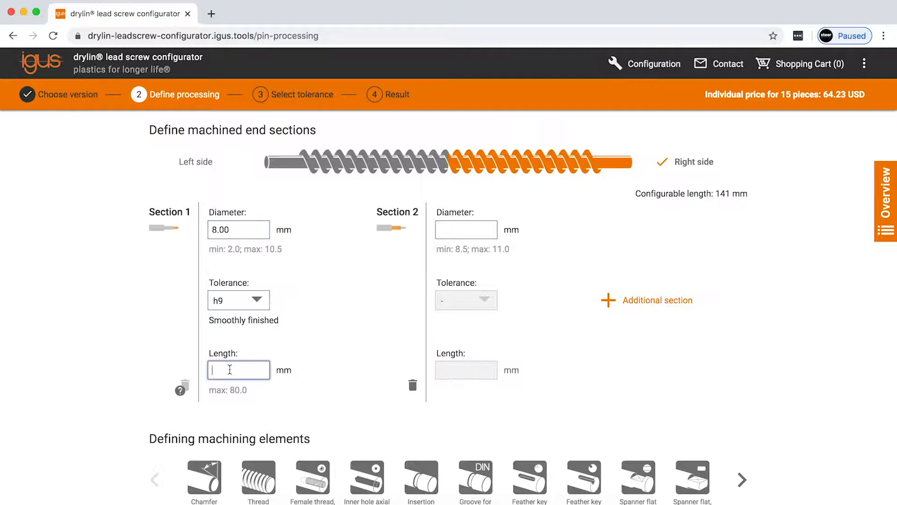
pyautogui.write('15')
# - Set the diameter of the right end's Section 2 to 9 mm and its length to 9 mm
pyautogui.click(472, 230)
pyautogui.write('9')
pyautogui.click(469, 371)
pyautogui.write('9')
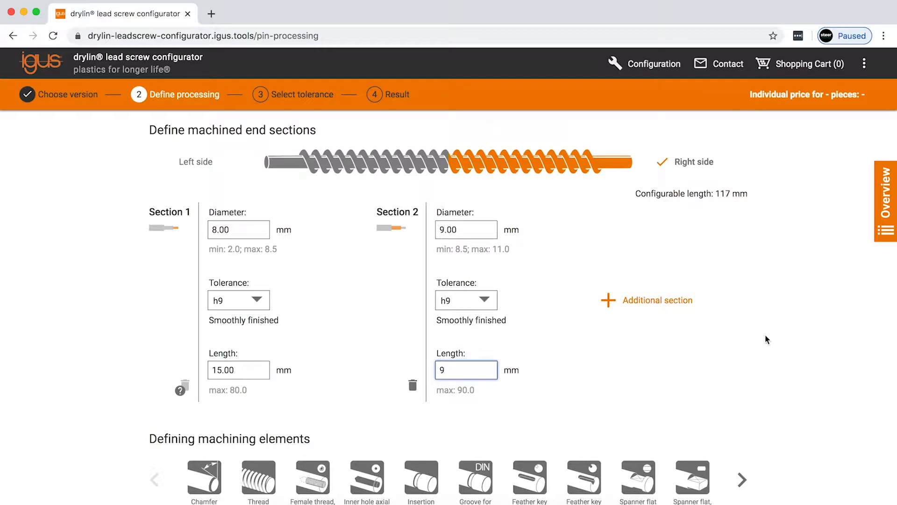
pyautogui.click(766, 335)
# - Add an open clamping surface to Section 1 of the right end, filling in its SFL and SFB dimensions
pyautogui.scroll(-5, 766, 335)
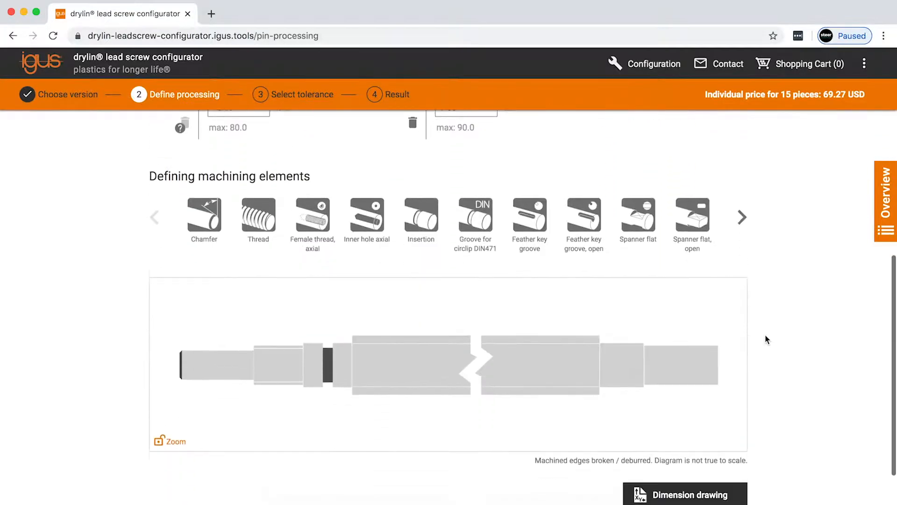
pyautogui.scroll(-1, 766, 340)
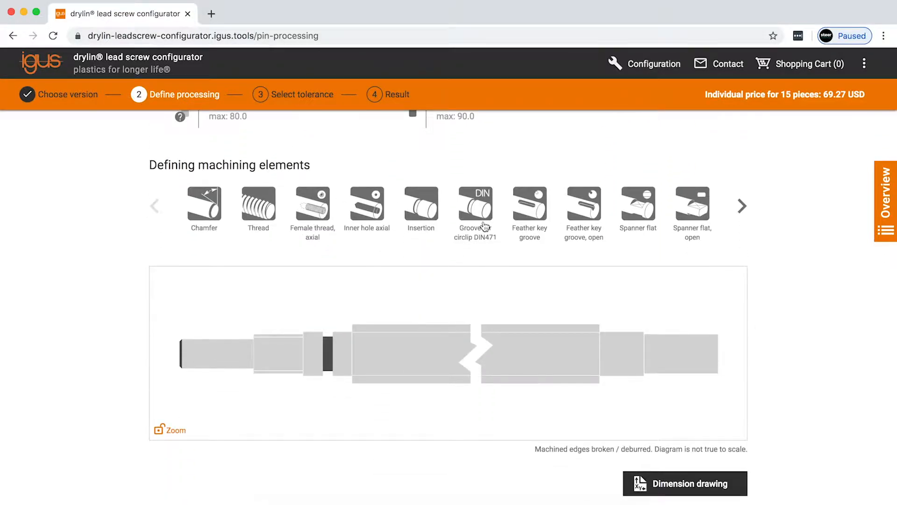
pyautogui.click(738, 210)
pyautogui.click(738, 211)
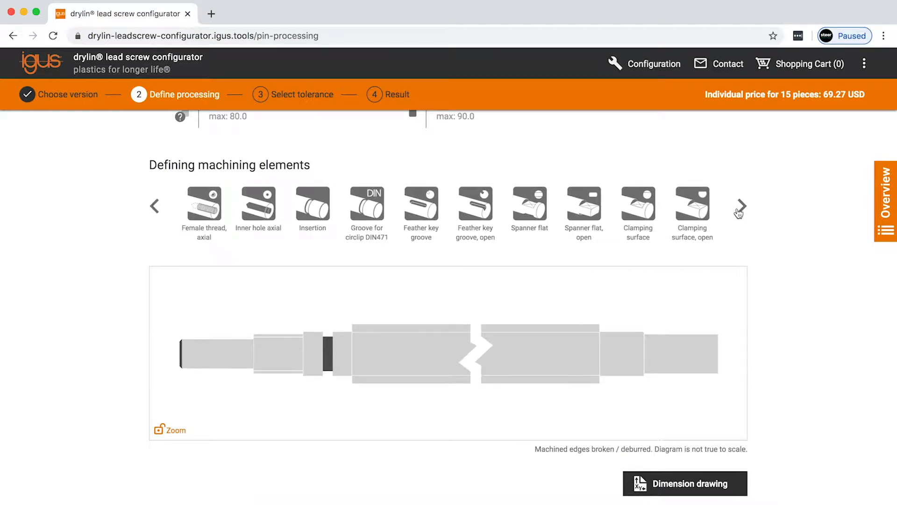
pyautogui.moveTo(702, 211); pyautogui.dragTo(698, 351)
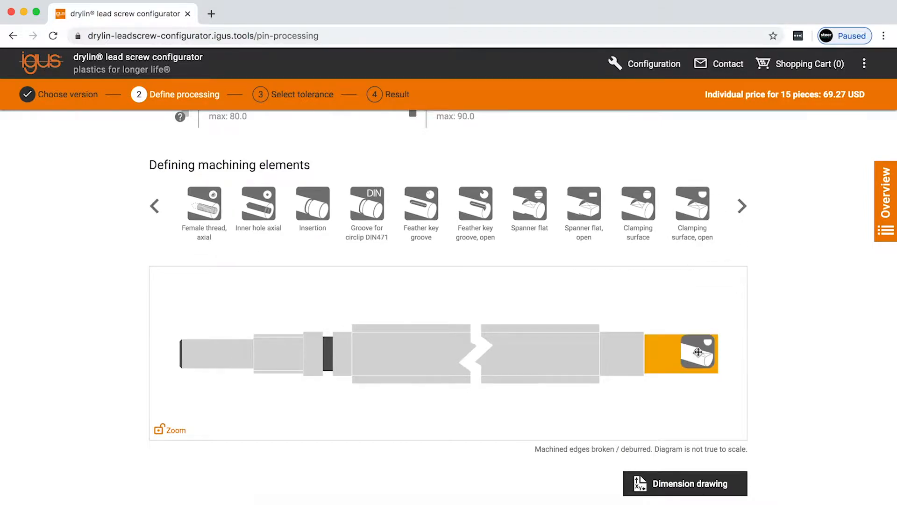
pyautogui.click(385, 365)
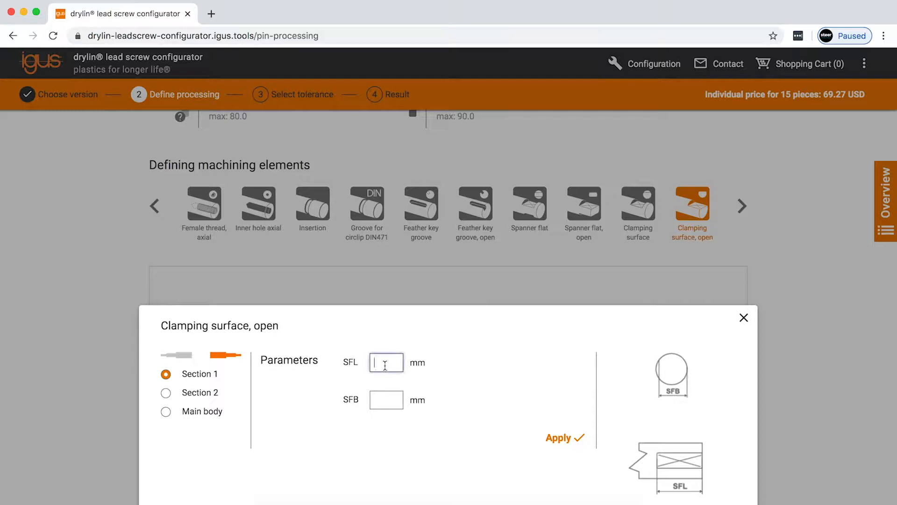
pyautogui.click(378, 399)
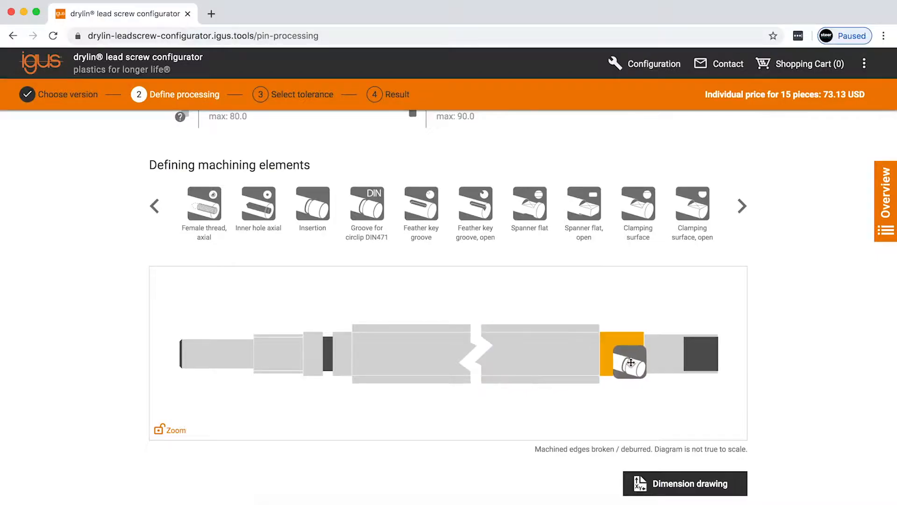
# - Add an insertion to Section 2 of the right end with SA 5 mm, SL 2 mm and SD 7 mm
pyautogui.click(626, 362)
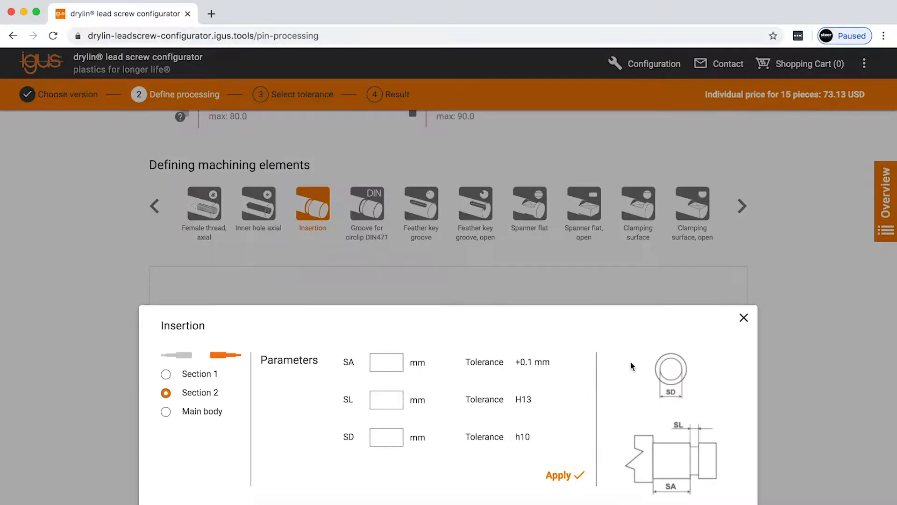
pyautogui.click(376, 362)
pyautogui.click(379, 399)
pyautogui.click(395, 434)
pyautogui.write('8')
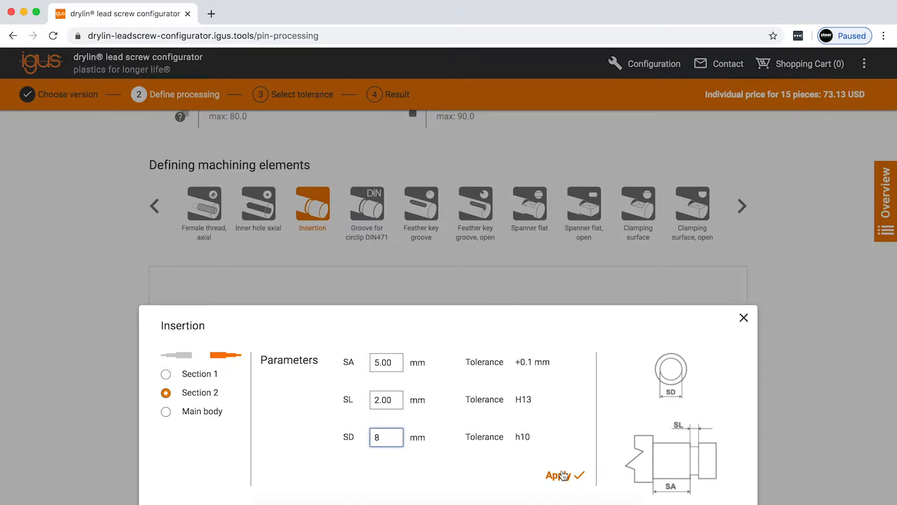
pyautogui.click(562, 473)
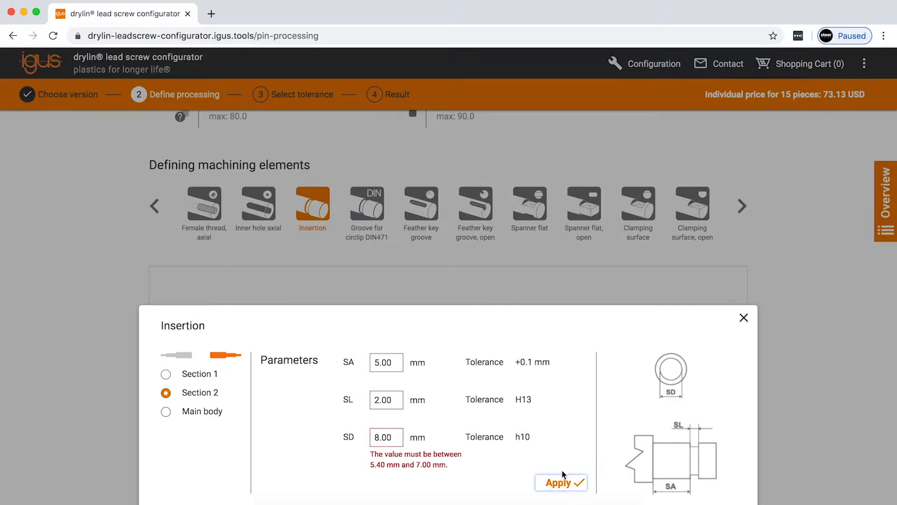
pyautogui.doubleClick(400, 436)
pyautogui.write('7')
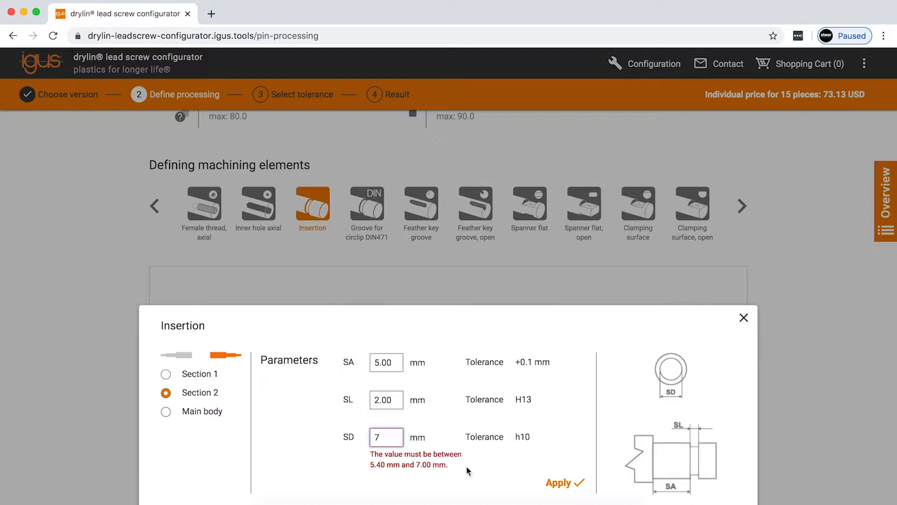
pyautogui.click(557, 484)
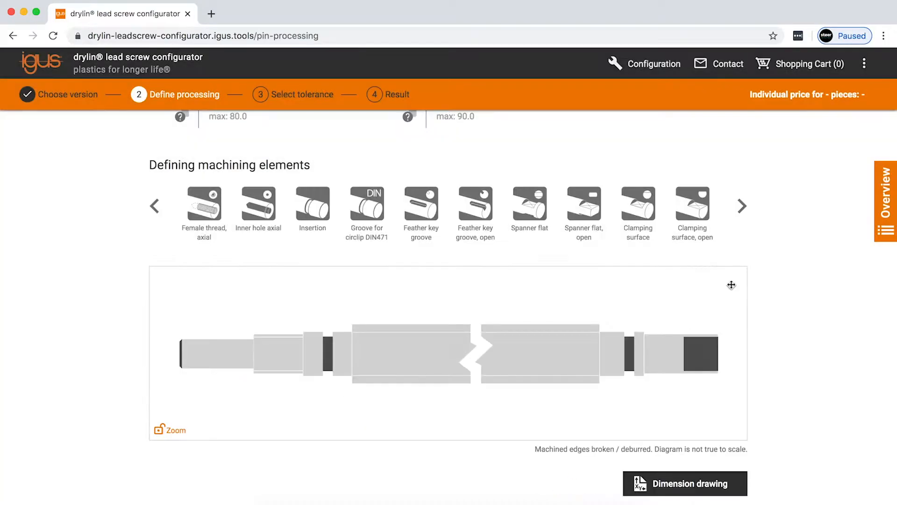
# - Finish the processing definition and proceed to the tolerance selection
pyautogui.scroll(-3, 793, 307)
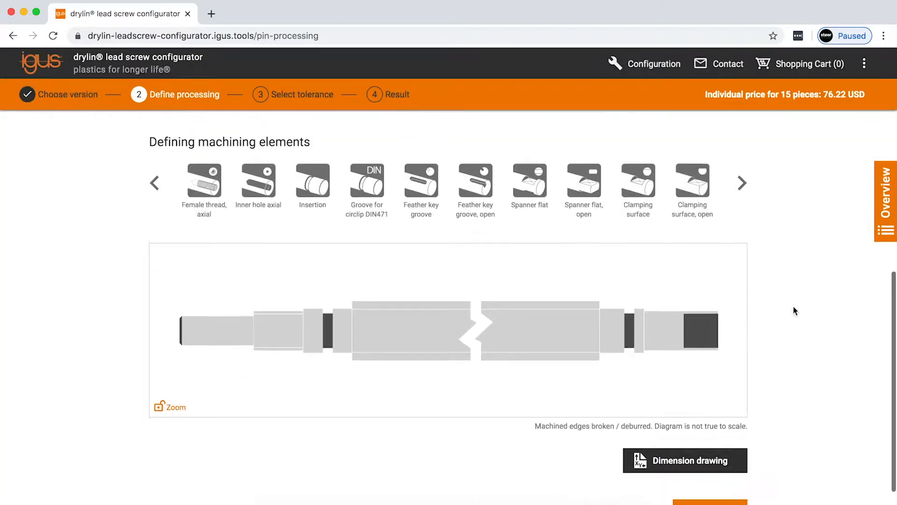
pyautogui.click(735, 455)
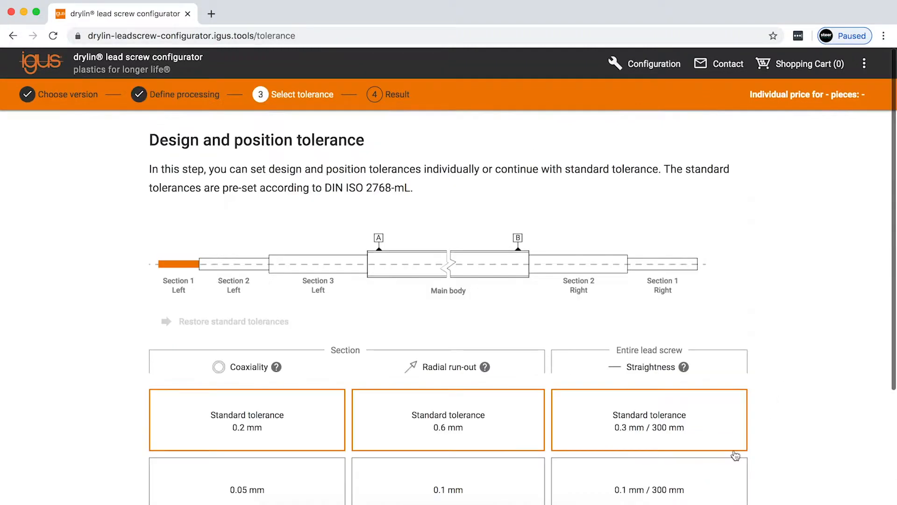
# - Try the 0.1 mm / 300 mm straightness tolerance, then reselect the standard 0.3 mm / 300 mm
pyautogui.scroll(-3, 802, 399)
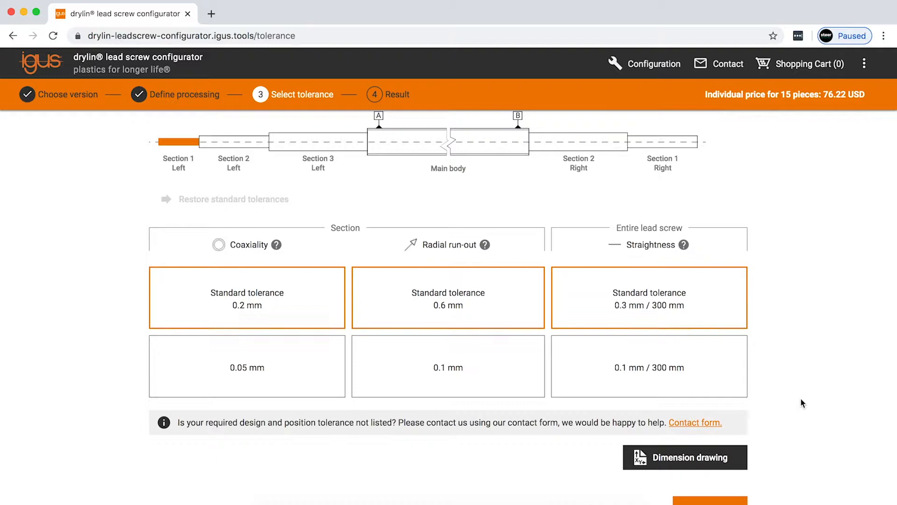
pyautogui.click(717, 388)
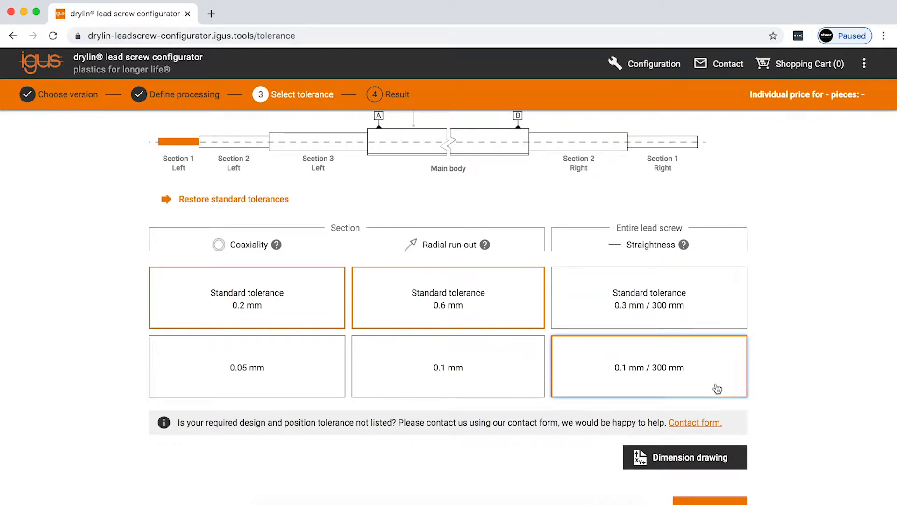
pyautogui.click(691, 325)
# - Proceed to the result with the selected tolerances and review the lead screw's specifications, price, 3D preview and chosen configuration
pyautogui.scroll(-1, 767, 392)
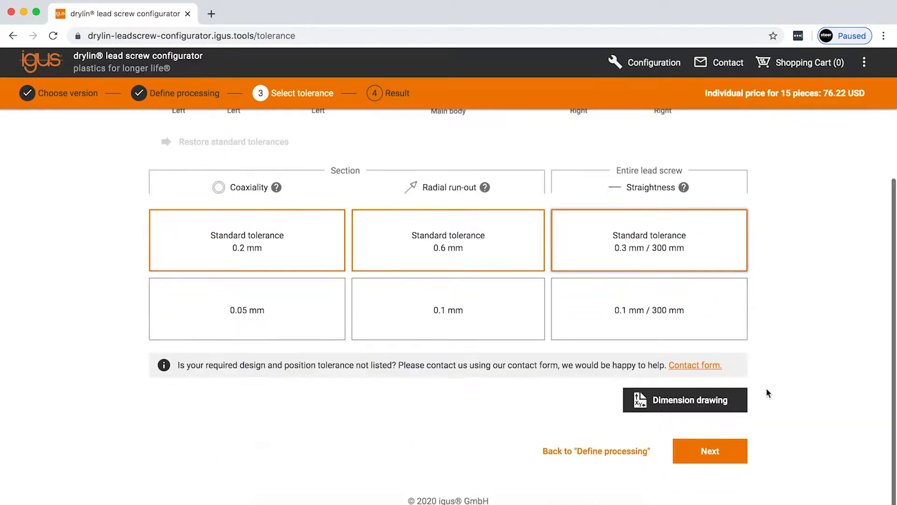
pyautogui.click(728, 453)
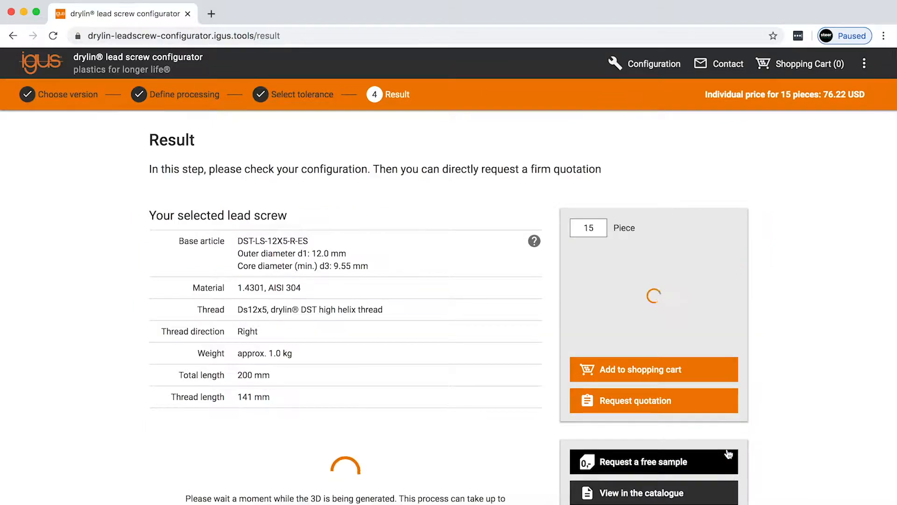
pyautogui.scroll(-2, 782, 392)
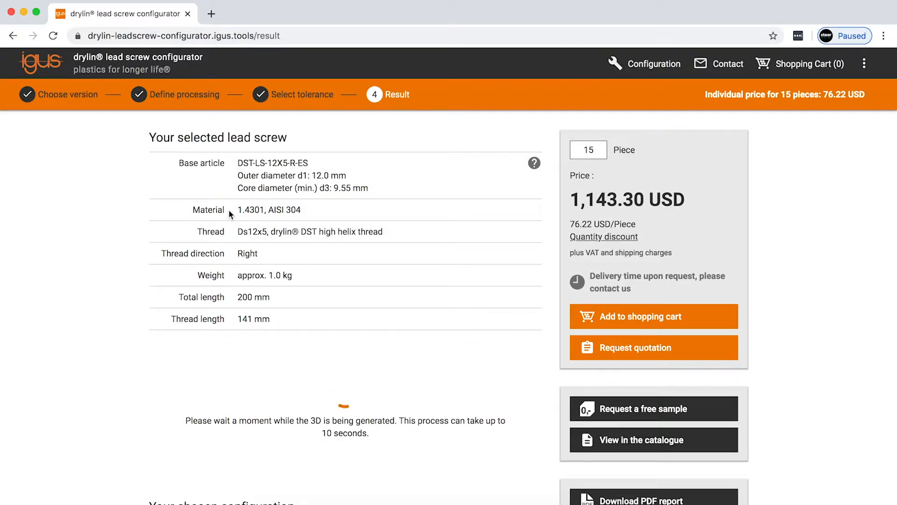
pyautogui.scroll(-3, 140, 355)
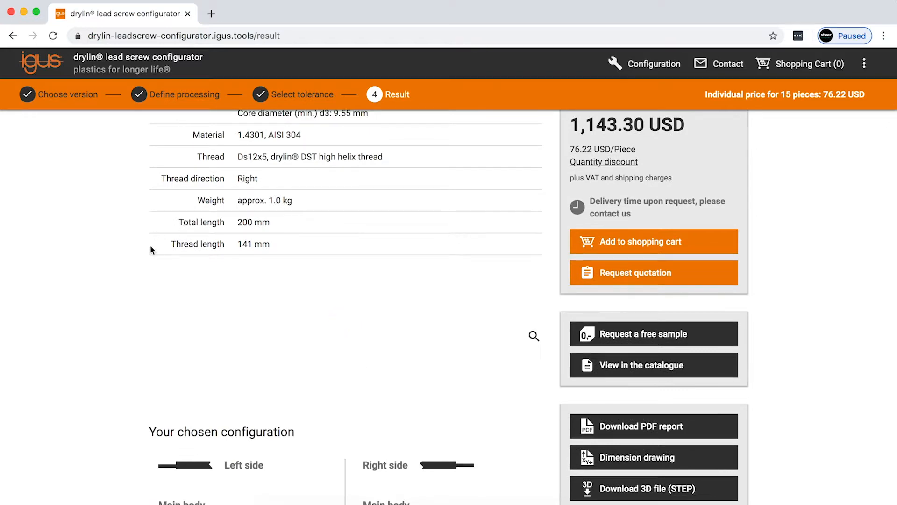
pyautogui.scroll(-4, 142, 333)
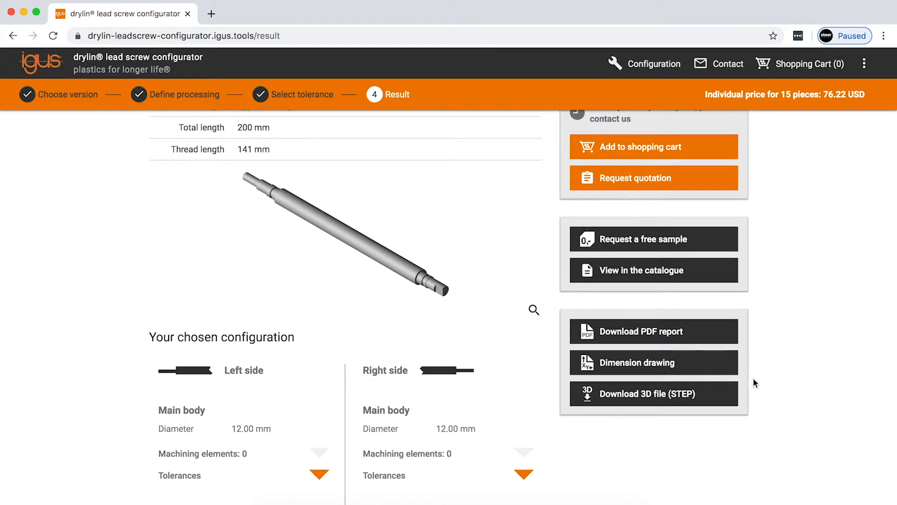
# - Open the configured lead screw's 3D model and rotate it to inspect the machined ends
pyautogui.scroll(-2, 797, 371)
pyautogui.scroll(3, 798, 372)
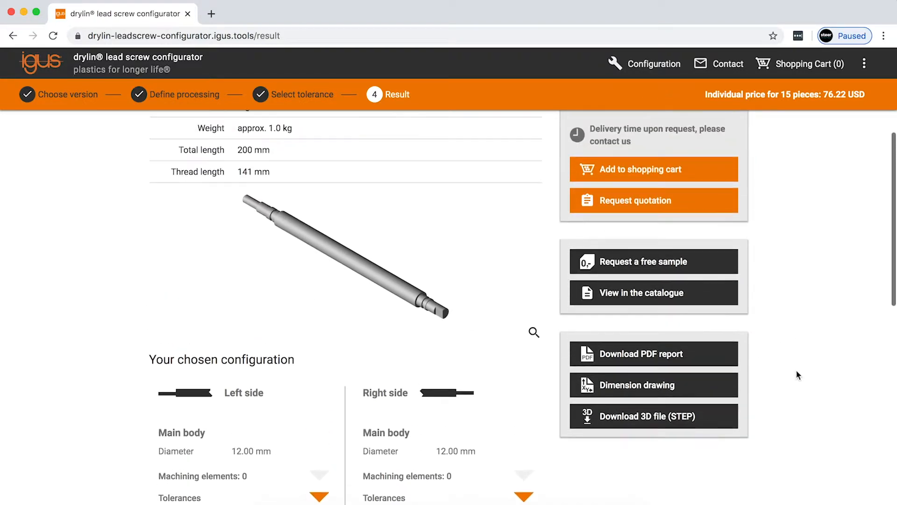
pyautogui.click(728, 367)
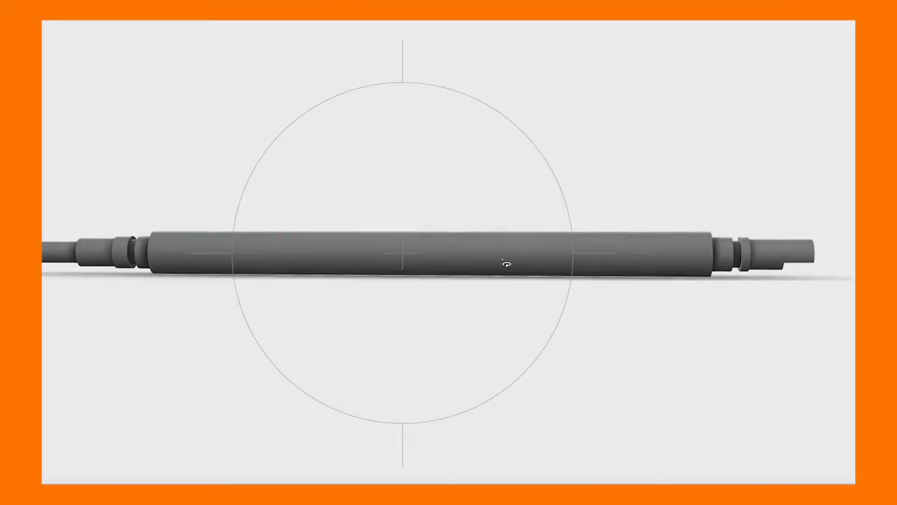
pyautogui.moveTo(507, 260)
pyautogui.mouseDown()
pyautogui.moveTo(436, 200)
pyautogui.moveTo(383, 267)
pyautogui.moveTo(327, 262)
pyautogui.moveTo(422, 212)
pyautogui.mouseUp()
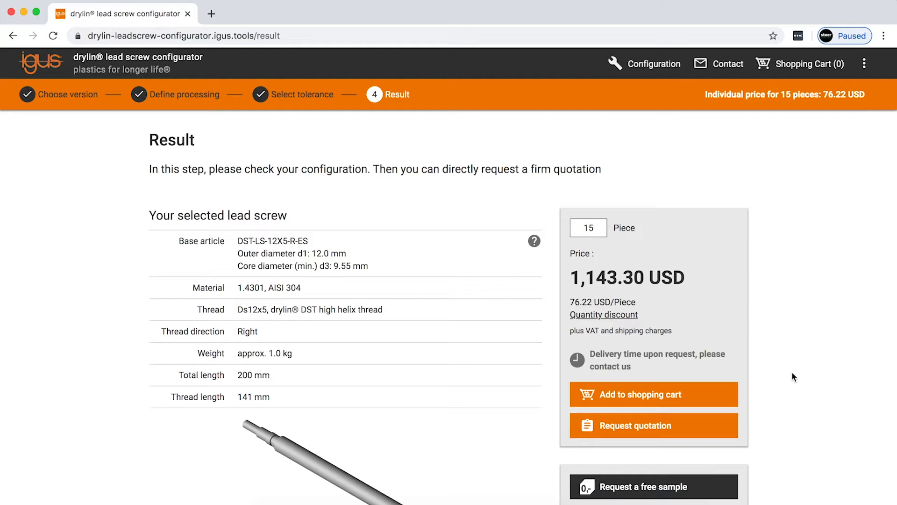
# - Add the 15 configured lead screws to the shopping cart and open the cart to review the item and shipping options
pyautogui.click(718, 388)
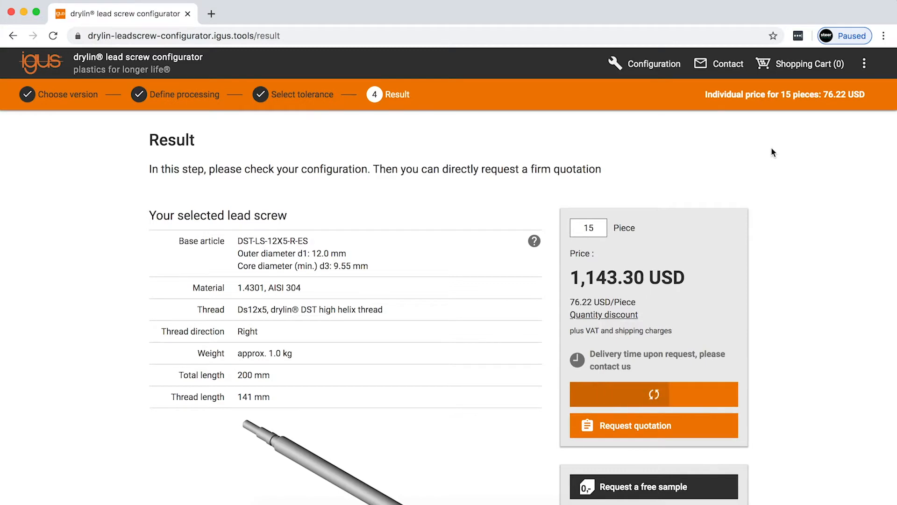
pyautogui.click(784, 68)
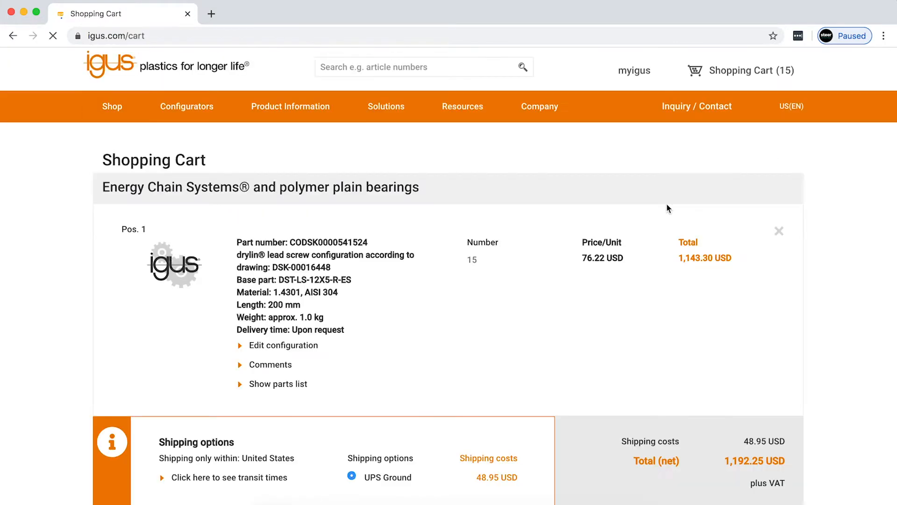
pyautogui.scroll(-2, 150, 304)
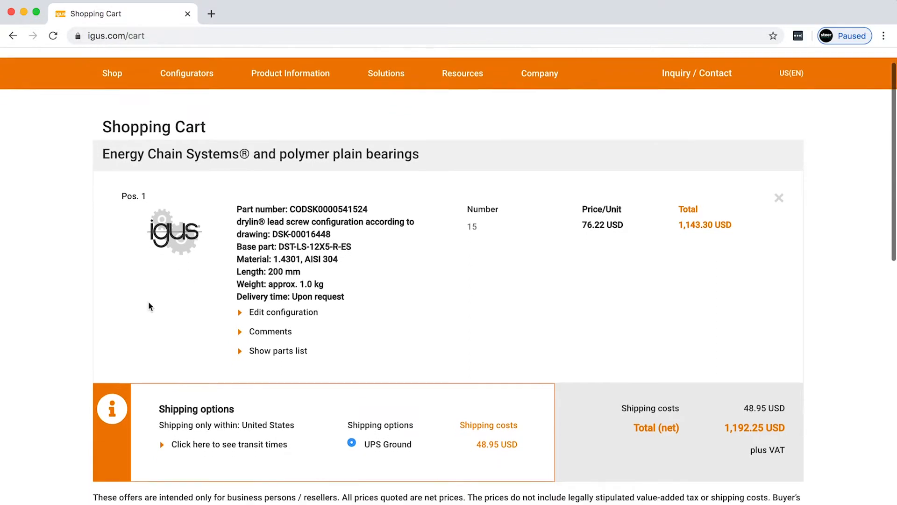